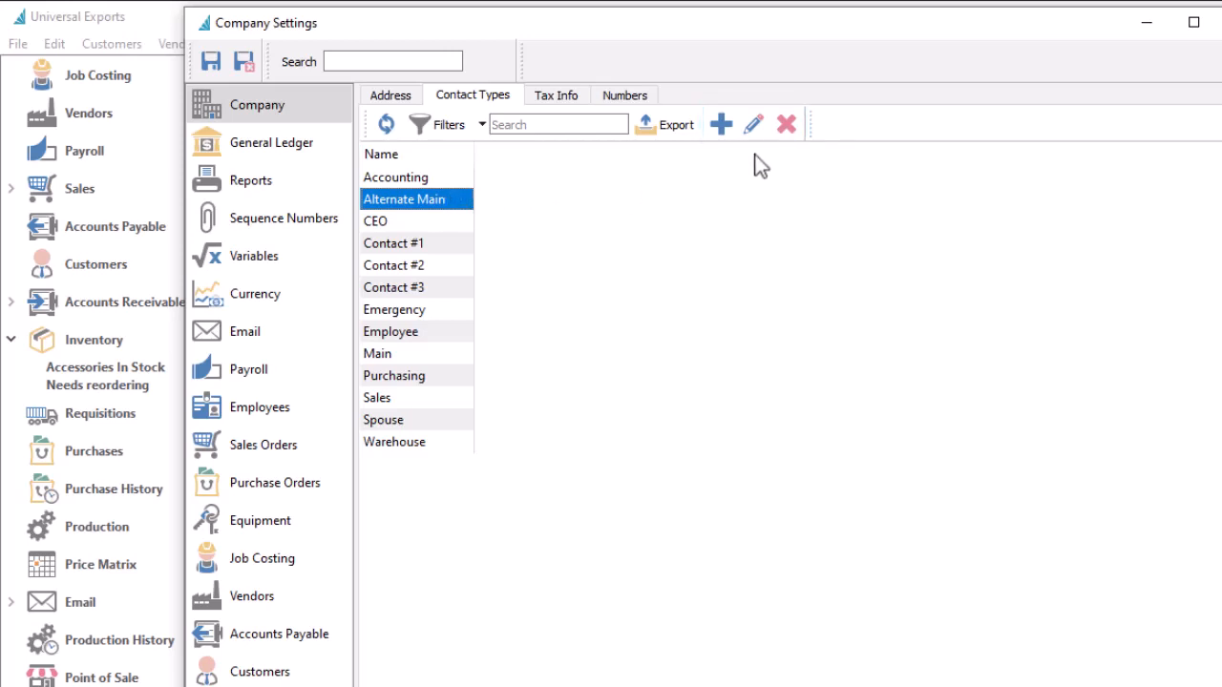
Step: Rename the Alternate Main contact type to Secondary and save it
{"action": "left_click", "coordinate": [753, 125]}
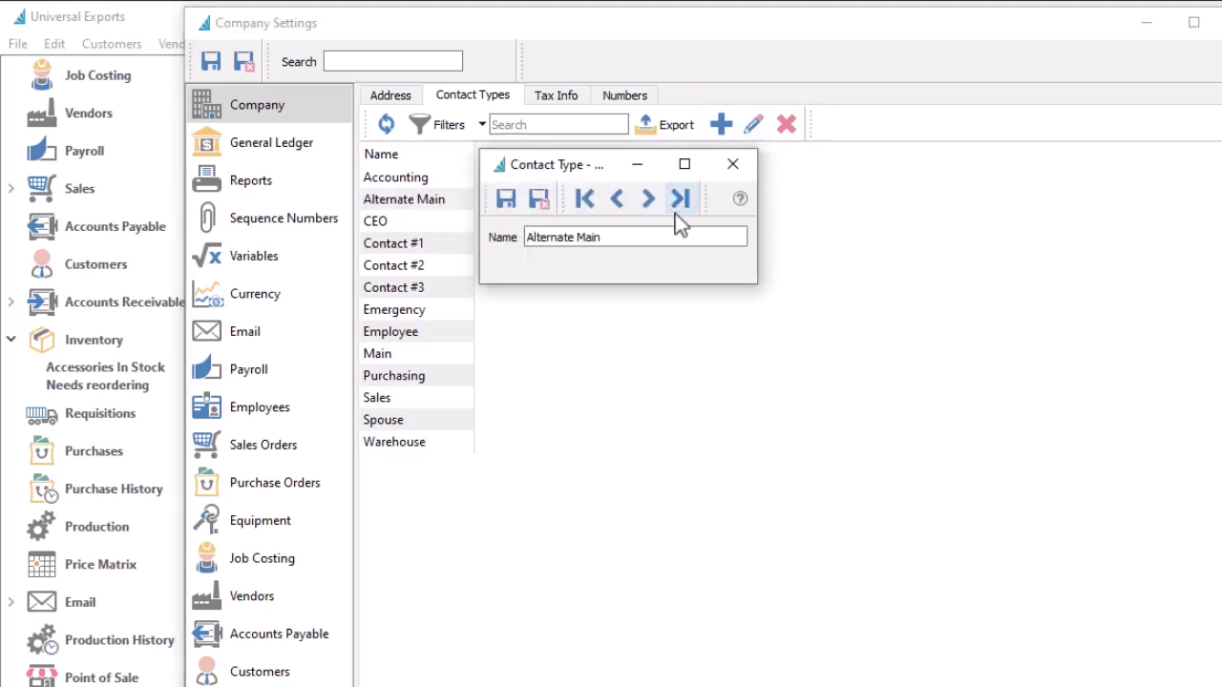
{"action": "type", "text": "Secondary"}
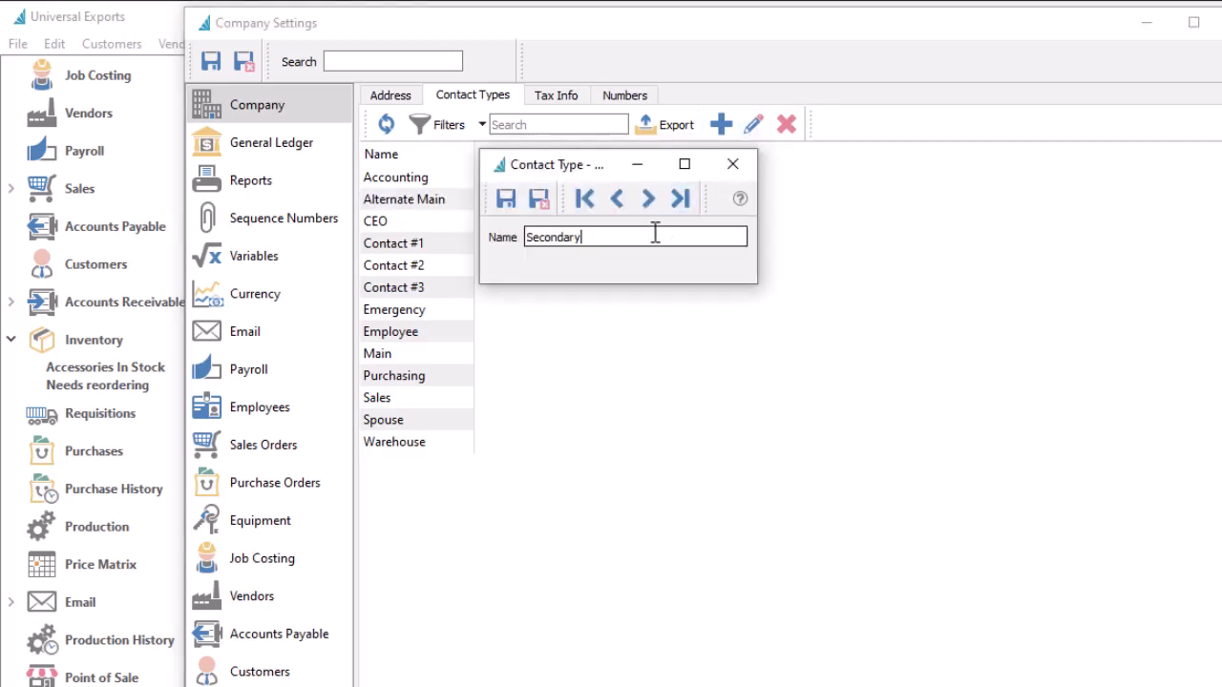
{"action": "left_click", "coordinate": [541, 199]}
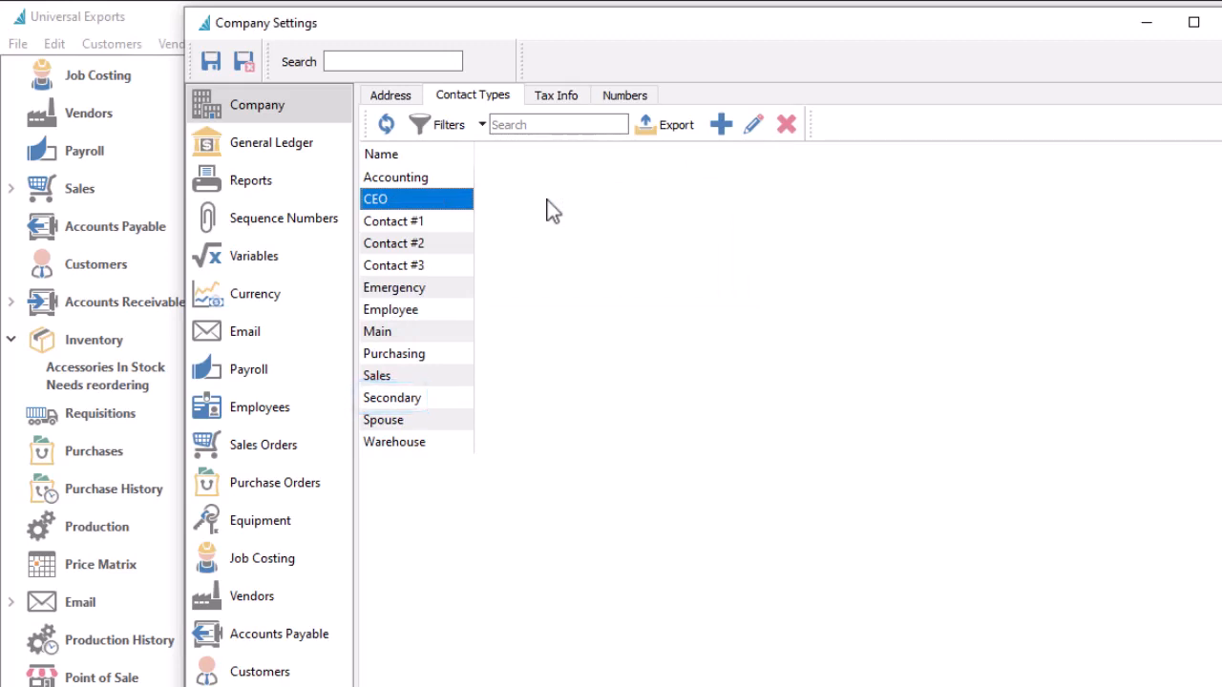
Step: Compare the contacts listed under the customer's Toronto and billing addresses
{"action": "left_click", "coordinate": [460, 262]}
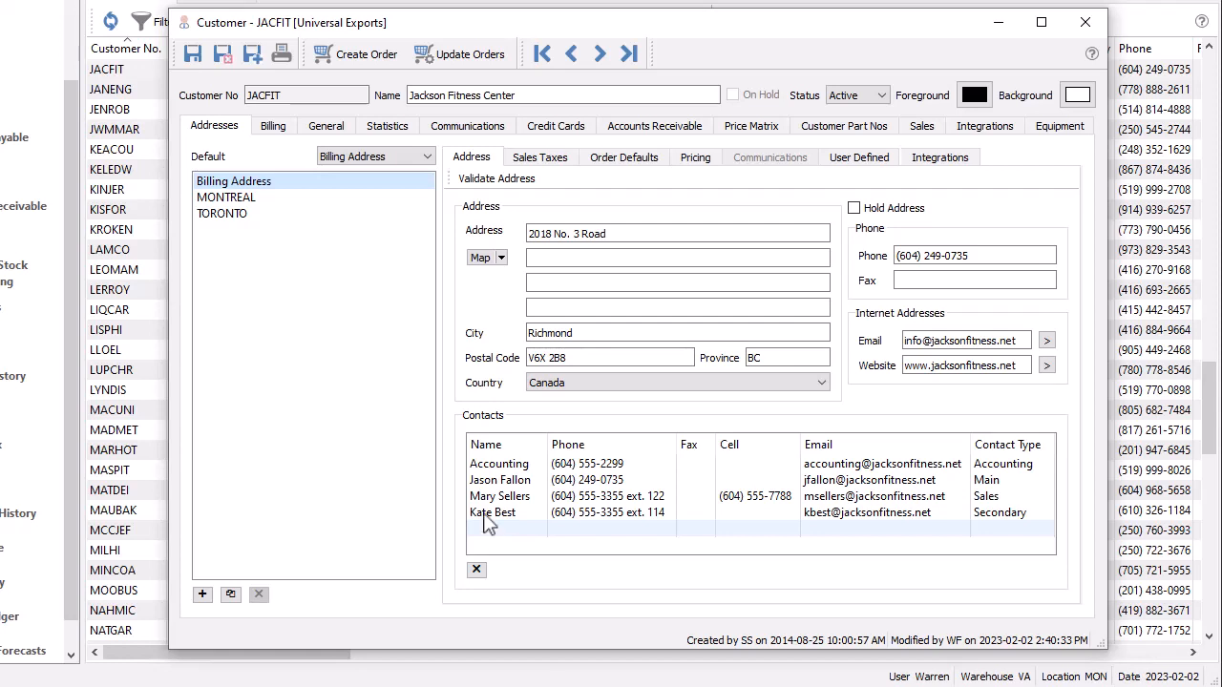
{"action": "left_click", "coordinate": [255, 215]}
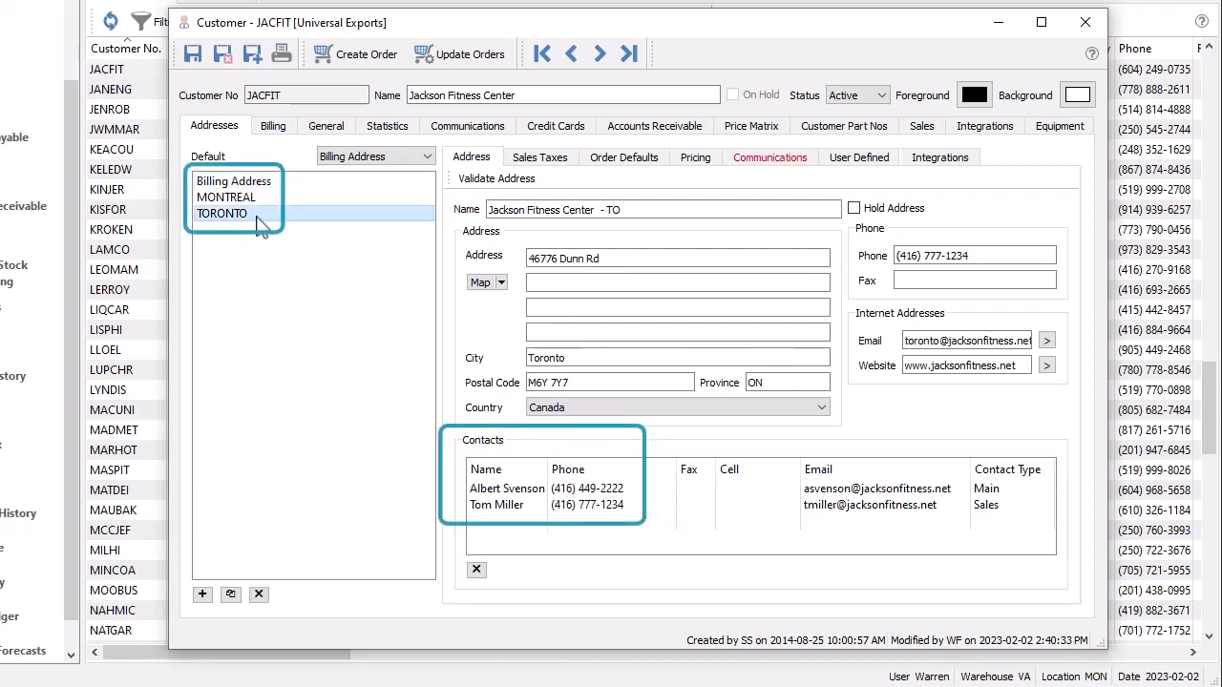
{"action": "left_click", "coordinate": [255, 186]}
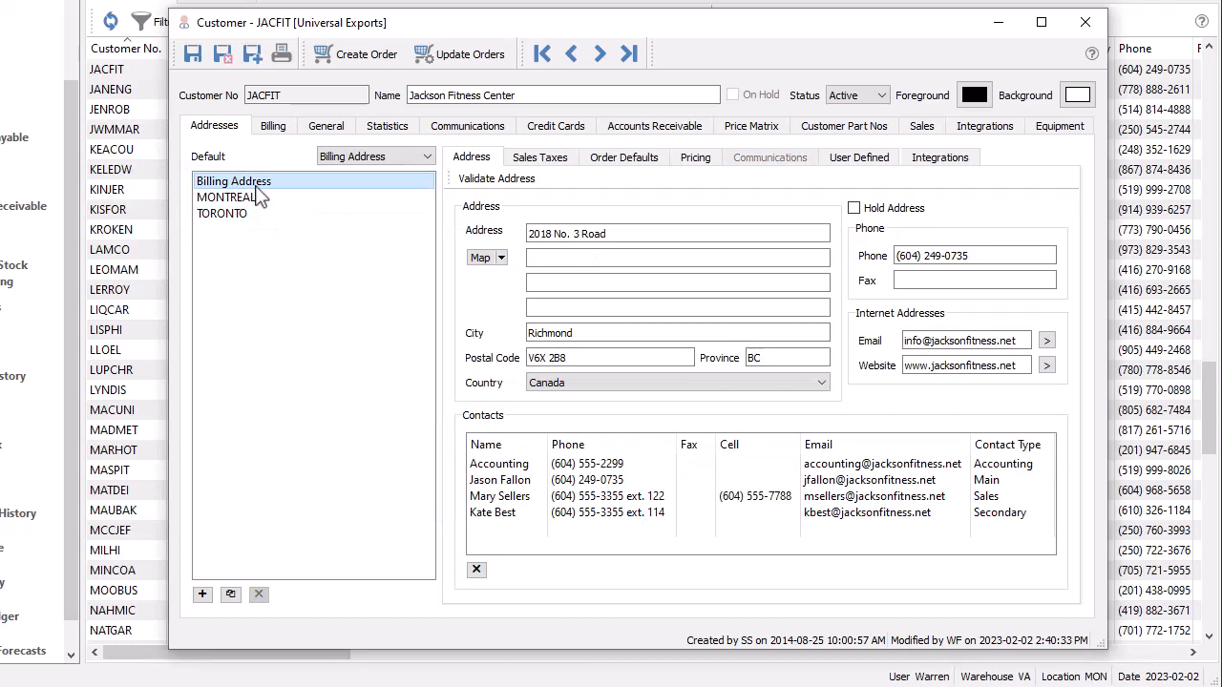
Step: Set the contact type of the last billing-address contact to Sales
{"action": "left_click", "coordinate": [531, 532]}
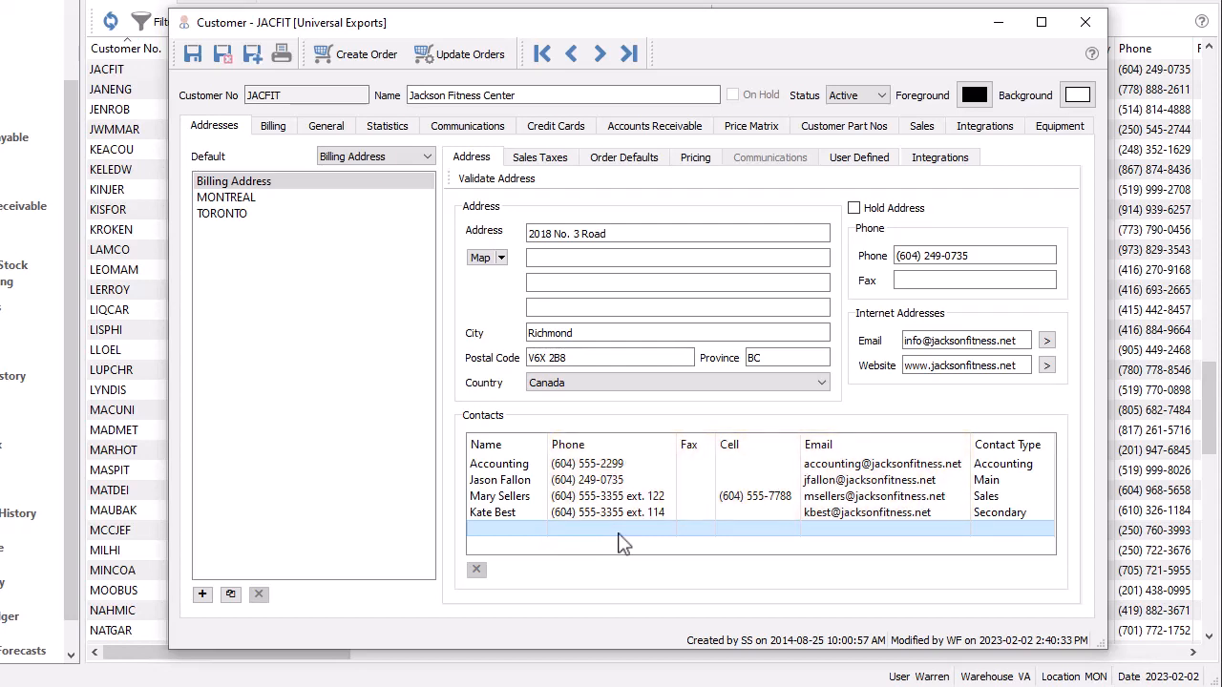
{"action": "left_click", "coordinate": [1037, 513]}
{"action": "left_click", "coordinate": [1046, 513]}
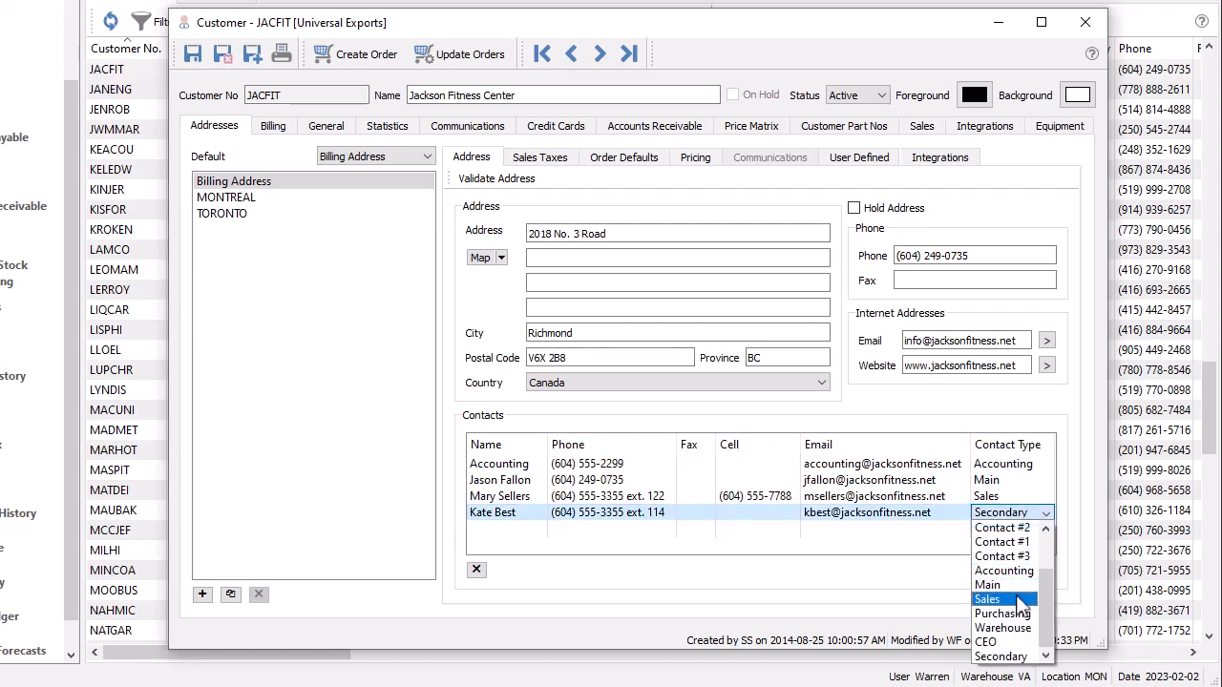
{"action": "left_click", "coordinate": [989, 599]}
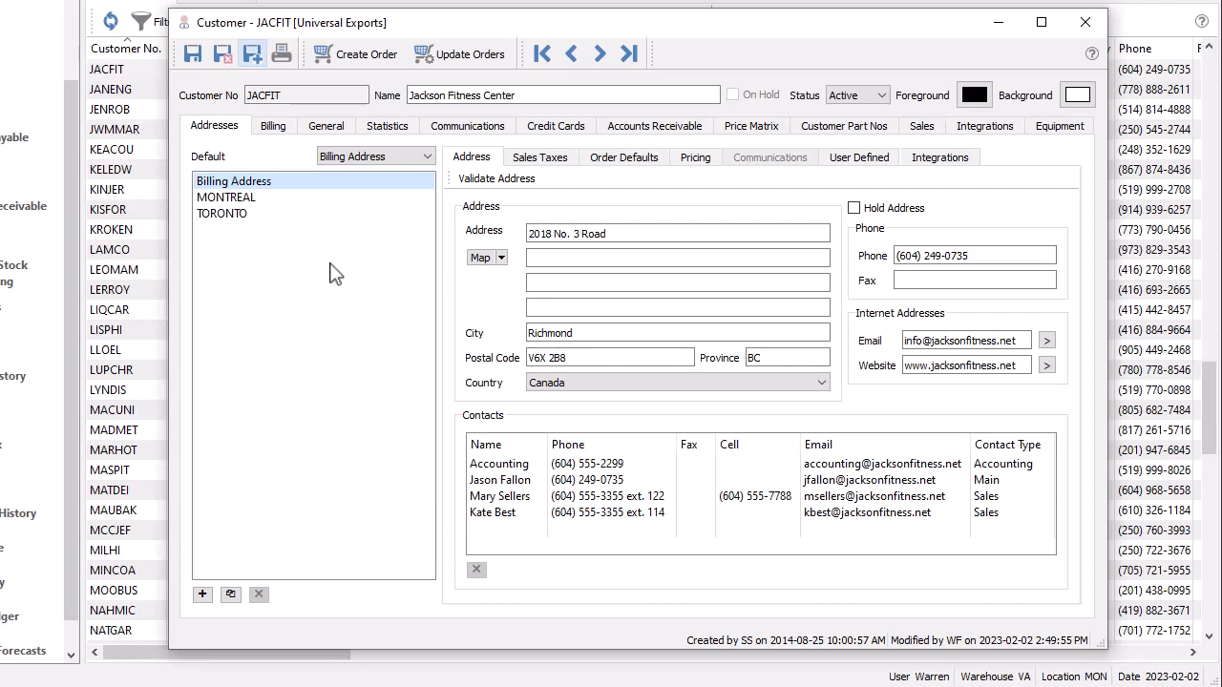
Step: Update the customer's existing sales orders with the billing address changes and close the customer record
{"action": "left_click", "coordinate": [482, 78]}
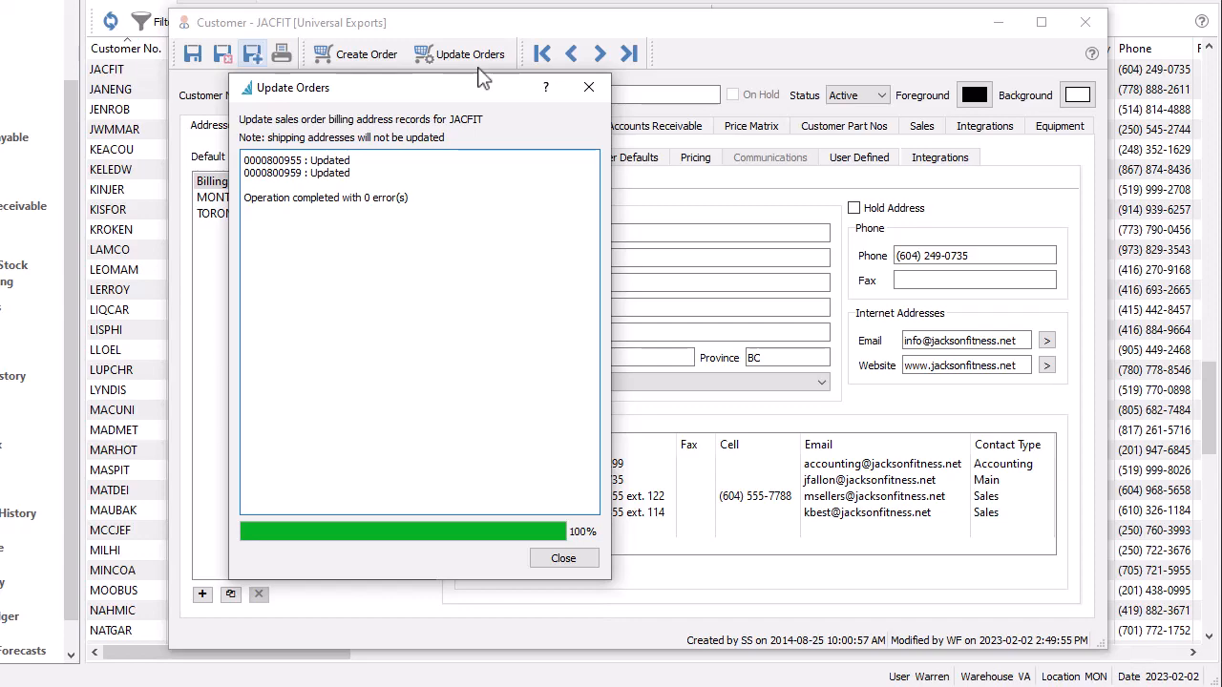
{"action": "key", "text": "Escape"}
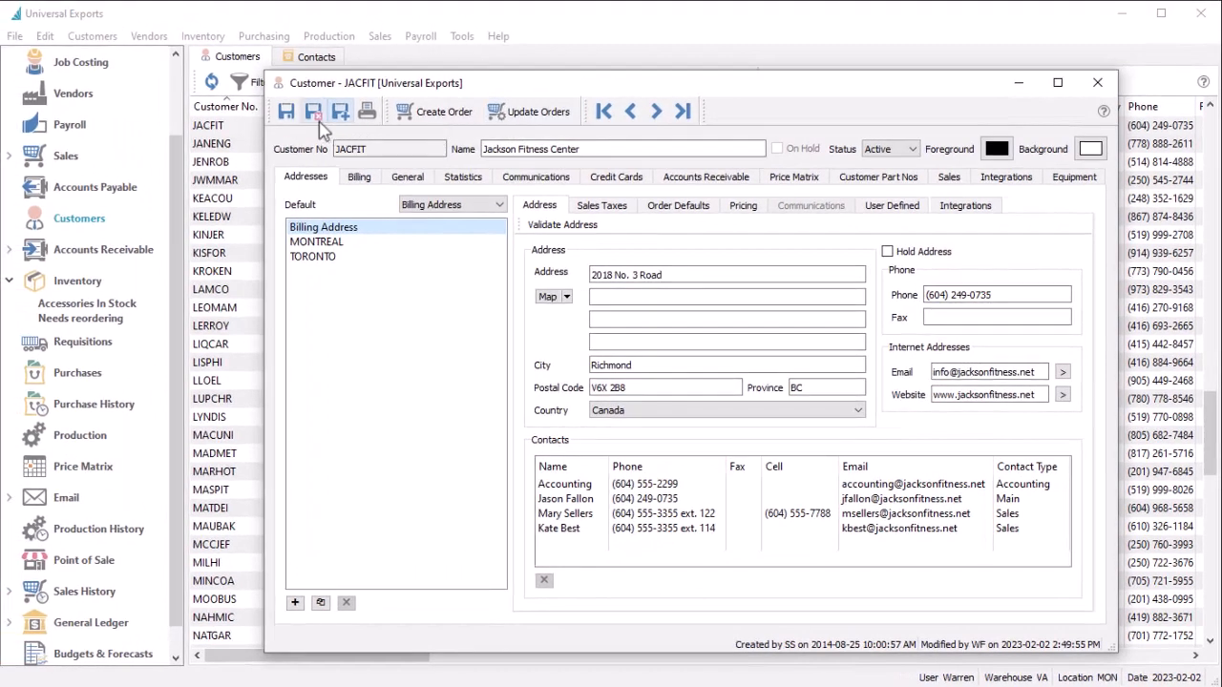
{"action": "left_click", "coordinate": [225, 59]}
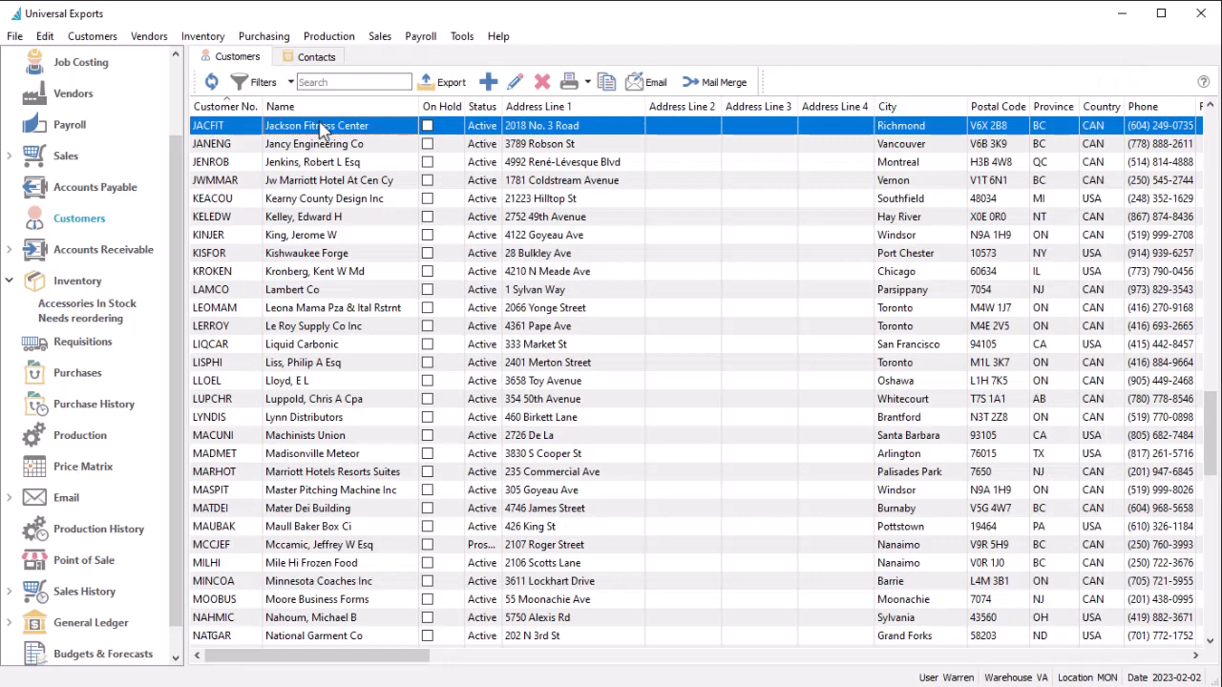
Step: Open the customer's sales order and review its bill-to and ship-to contacts
{"action": "left_click", "coordinate": [340, 63]}
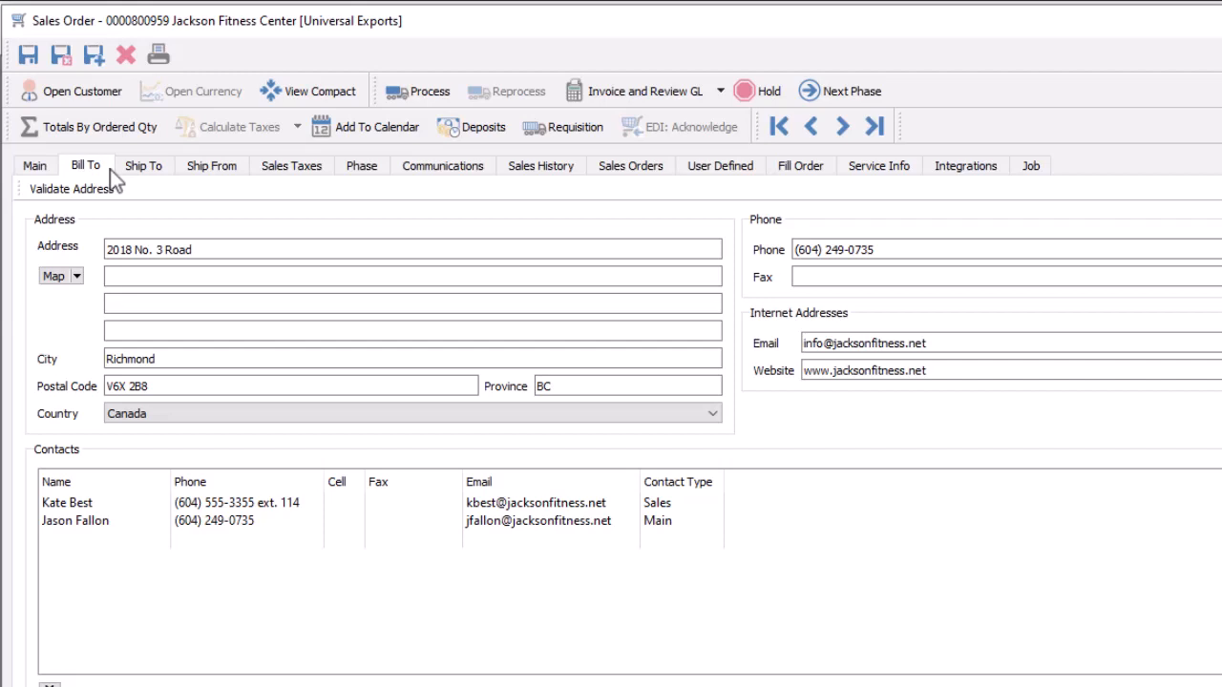
{"action": "left_click", "coordinate": [161, 173]}
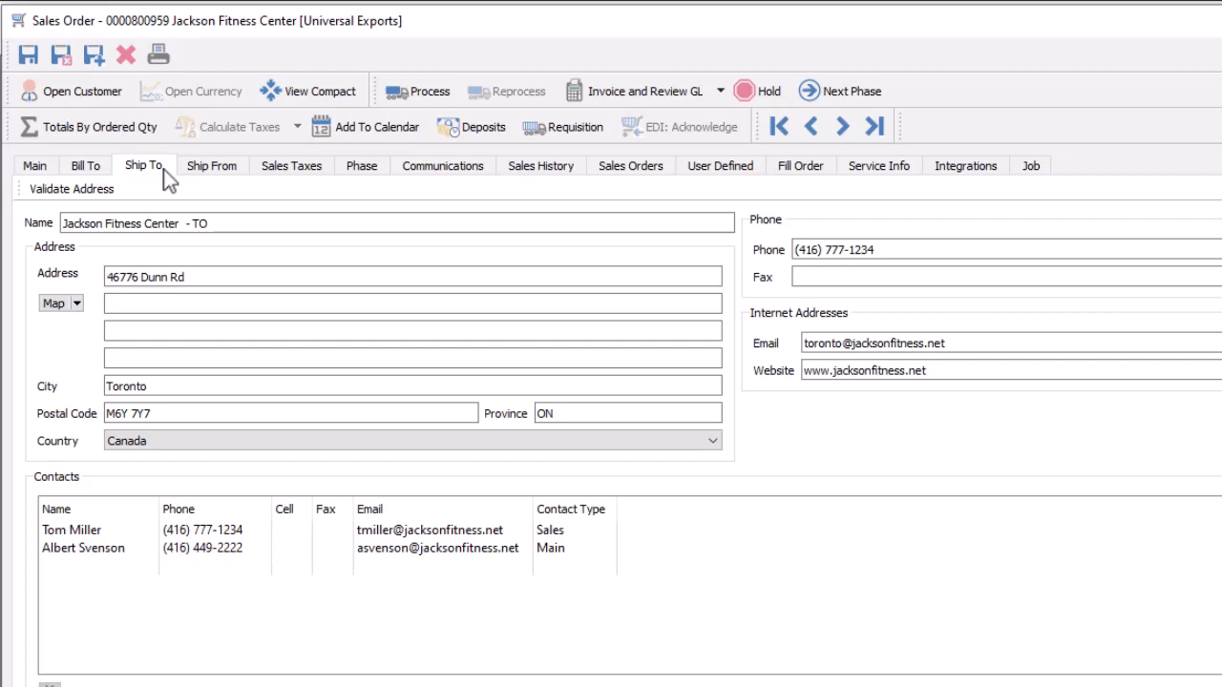
{"action": "left_click", "coordinate": [99, 172]}
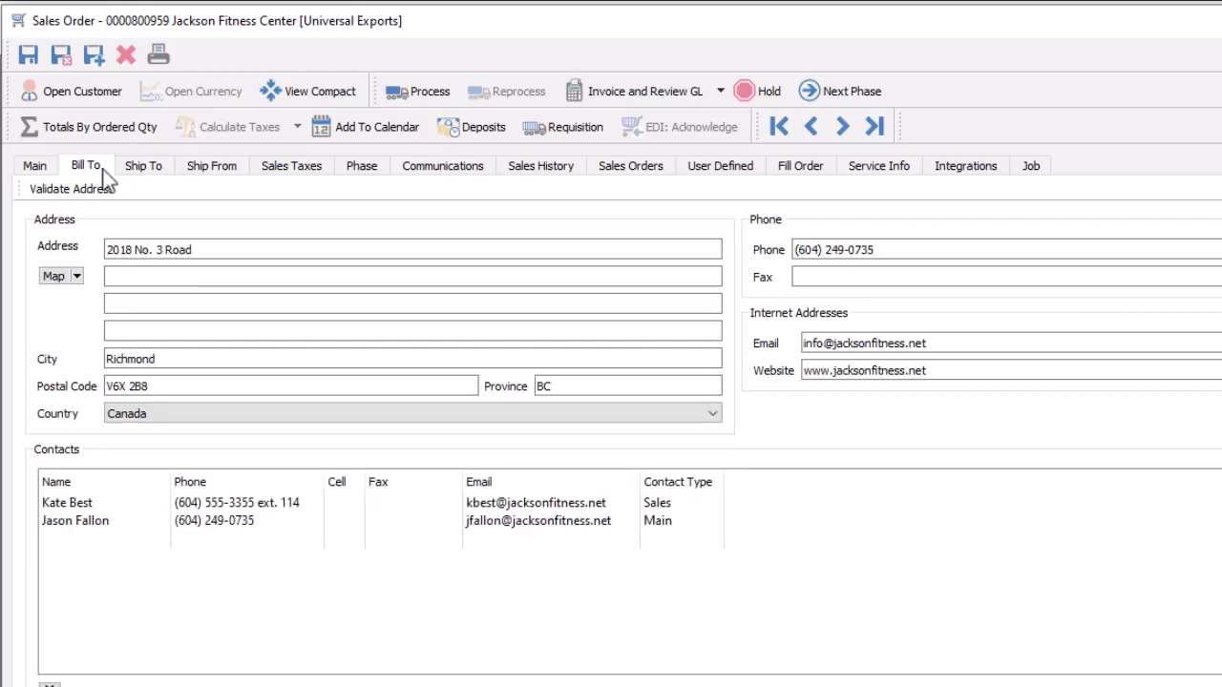
Step: Add a new contact to the sales order's bill-to contacts by entering the contact's name
{"action": "left_click", "coordinate": [158, 540]}
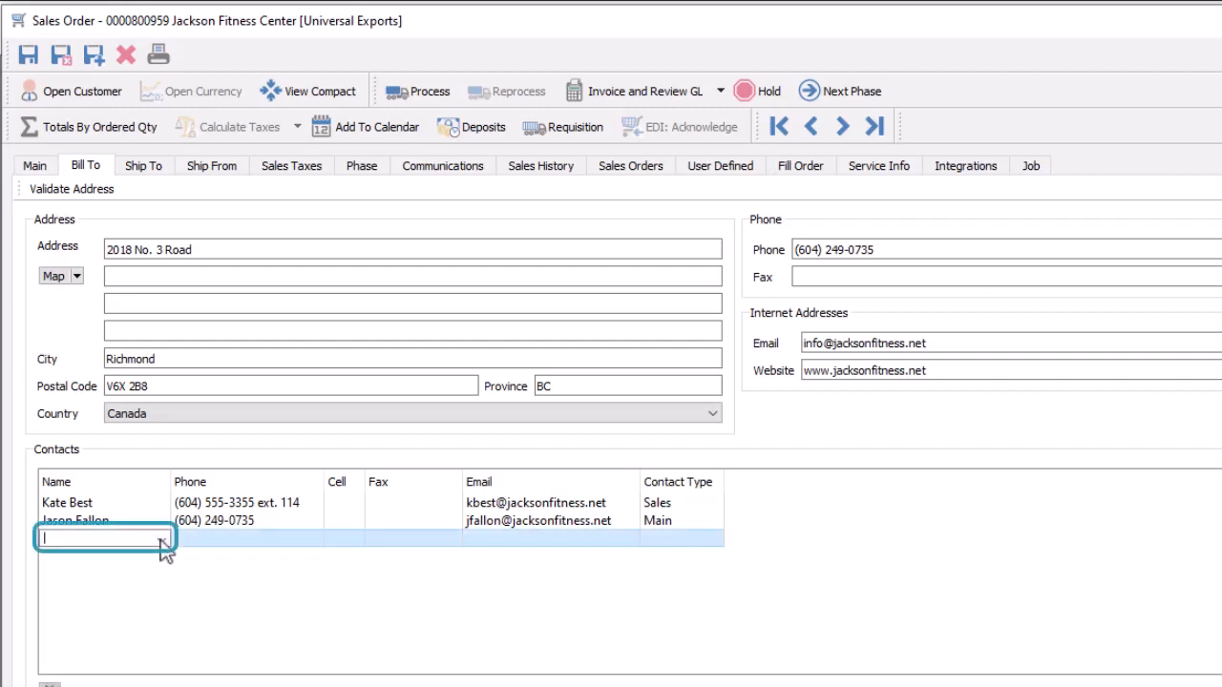
{"action": "left_click", "coordinate": [162, 540]}
{"action": "left_click", "coordinate": [162, 542]}
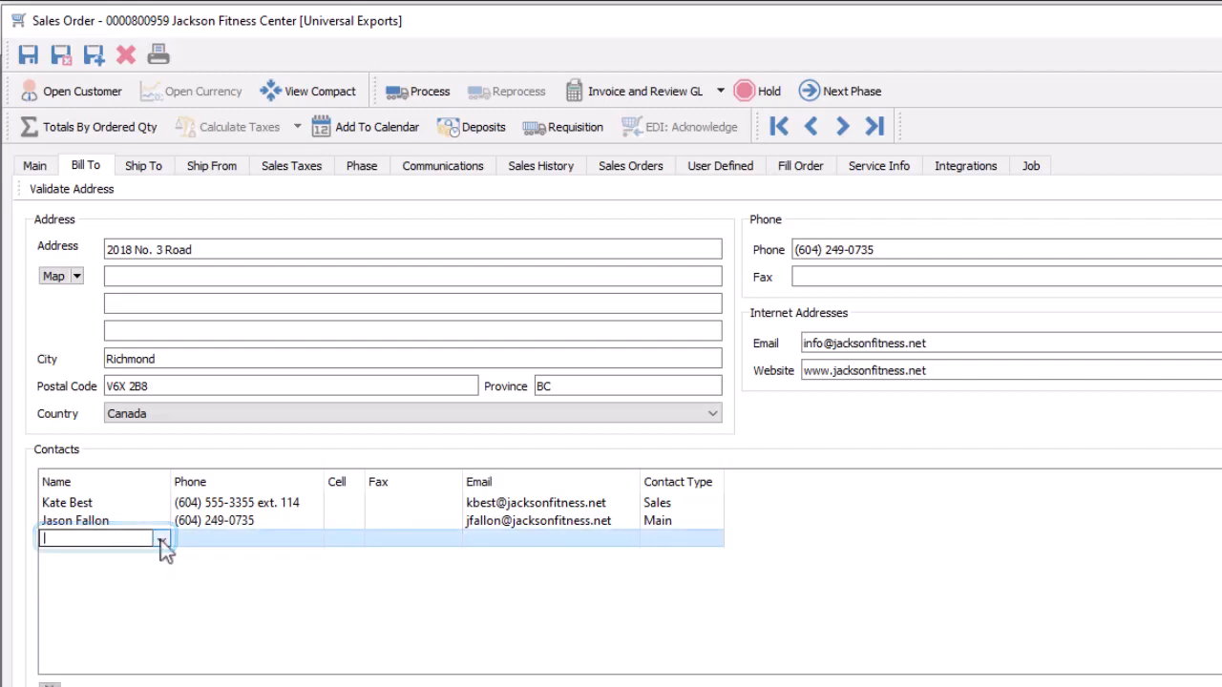
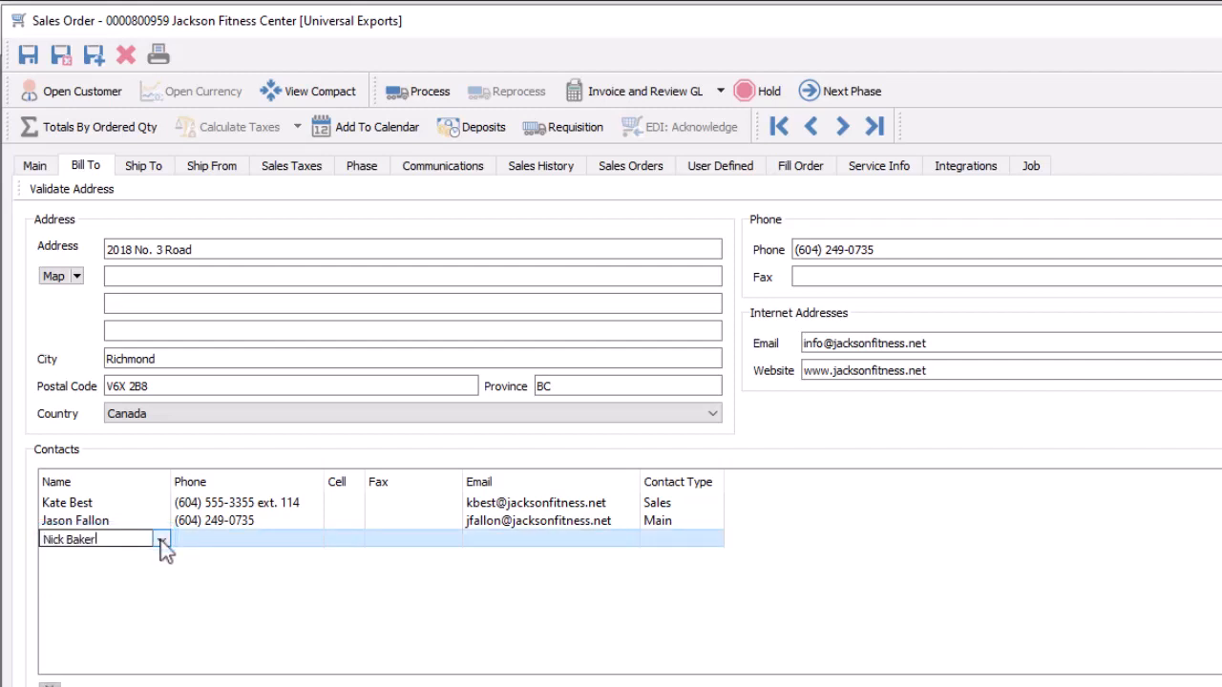
{"action": "key", "text": "Tab"}
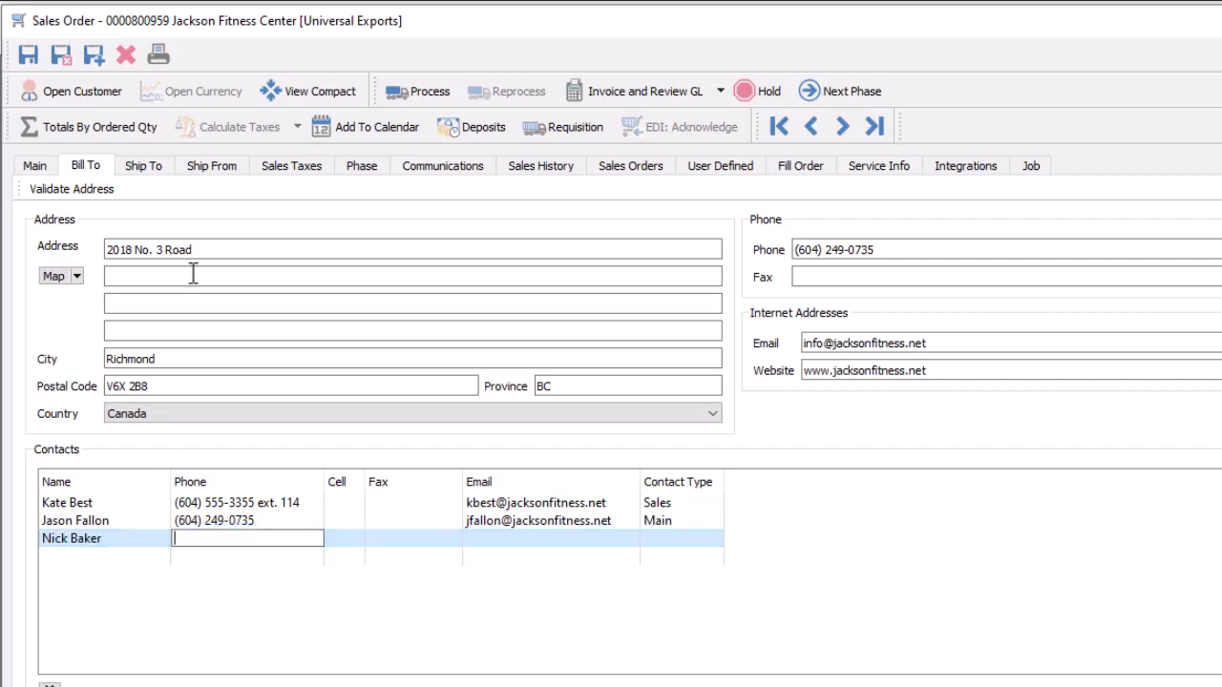
Step: Set the sales order's buyer to the newly added bill-to contact
{"action": "left_click", "coordinate": [227, 187]}
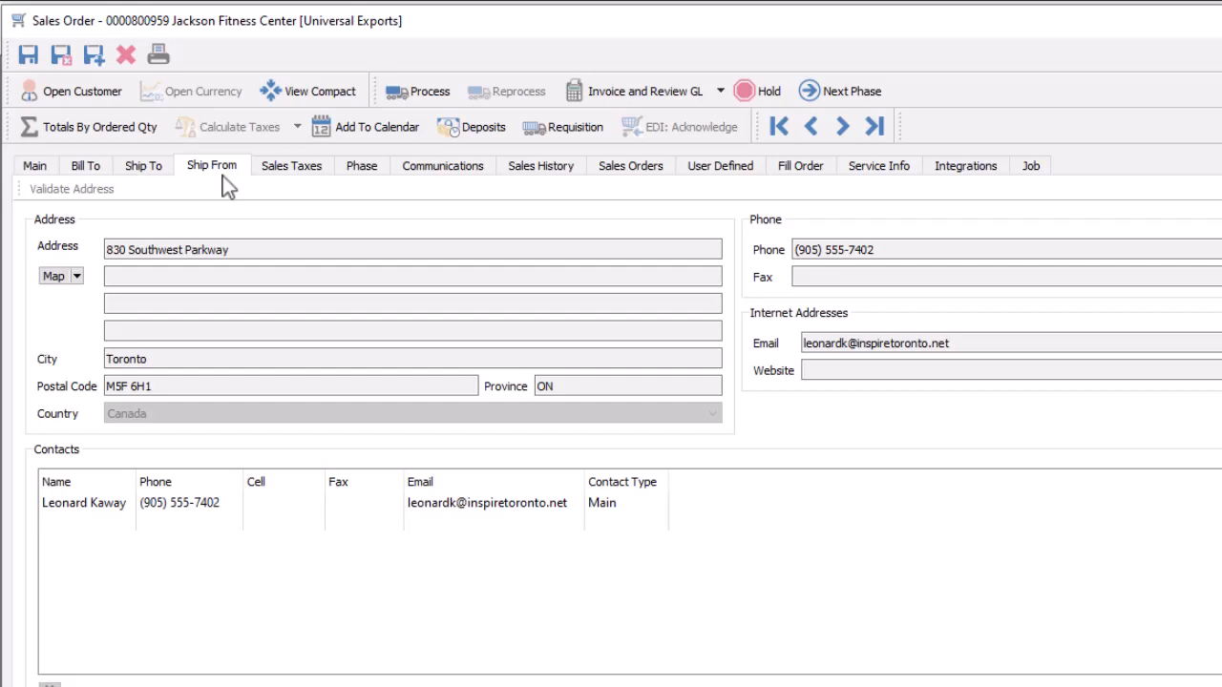
{"action": "left_click", "coordinate": [55, 166]}
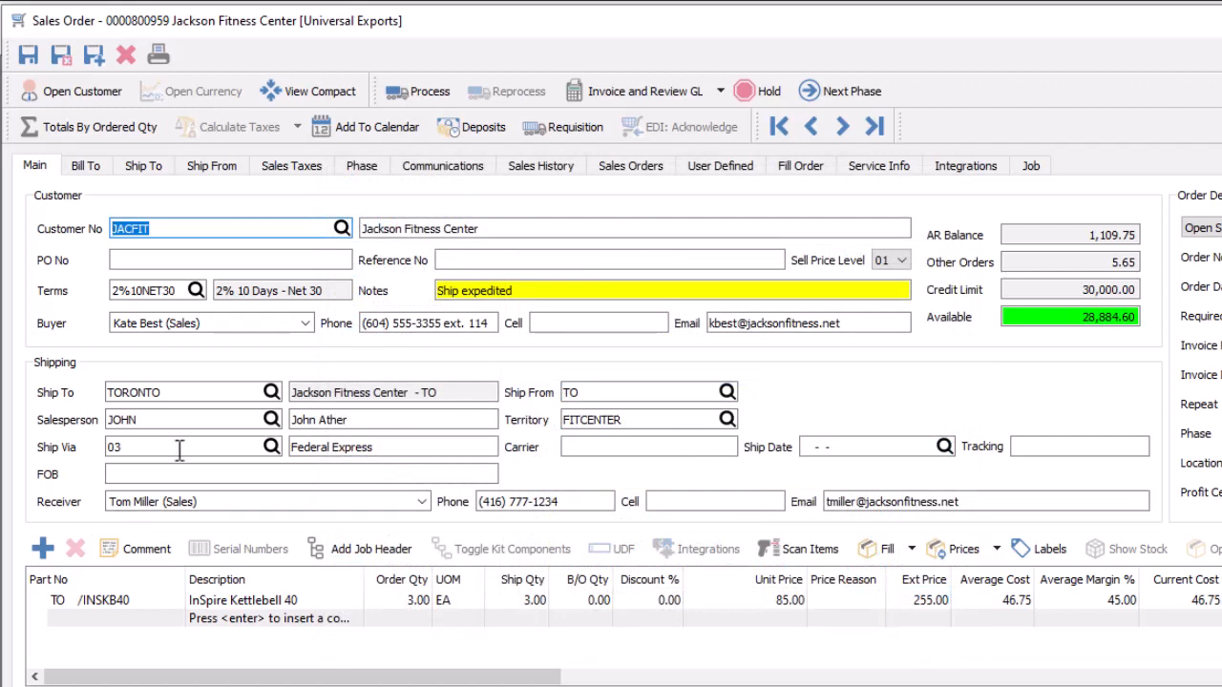
{"action": "left_click", "coordinate": [306, 324]}
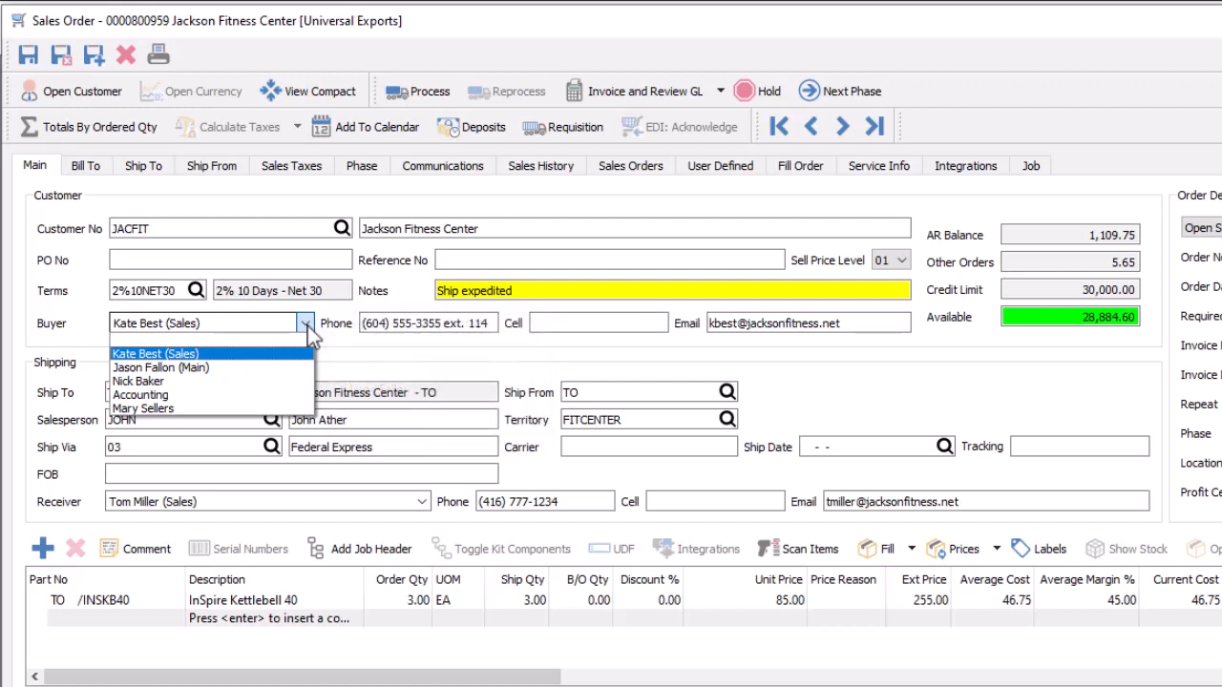
{"action": "left_click", "coordinate": [277, 379]}
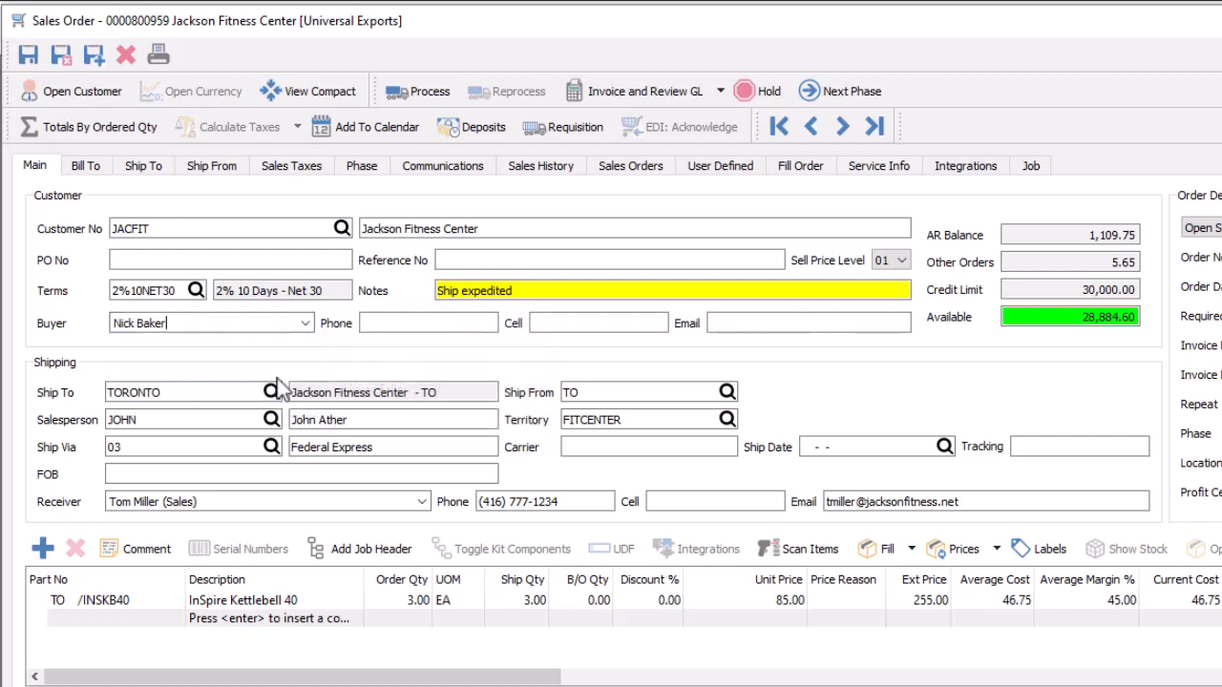
Step: Replace the buyer by entering a different contact's first name directly in the buyer field
{"action": "left_click", "coordinate": [92, 172]}
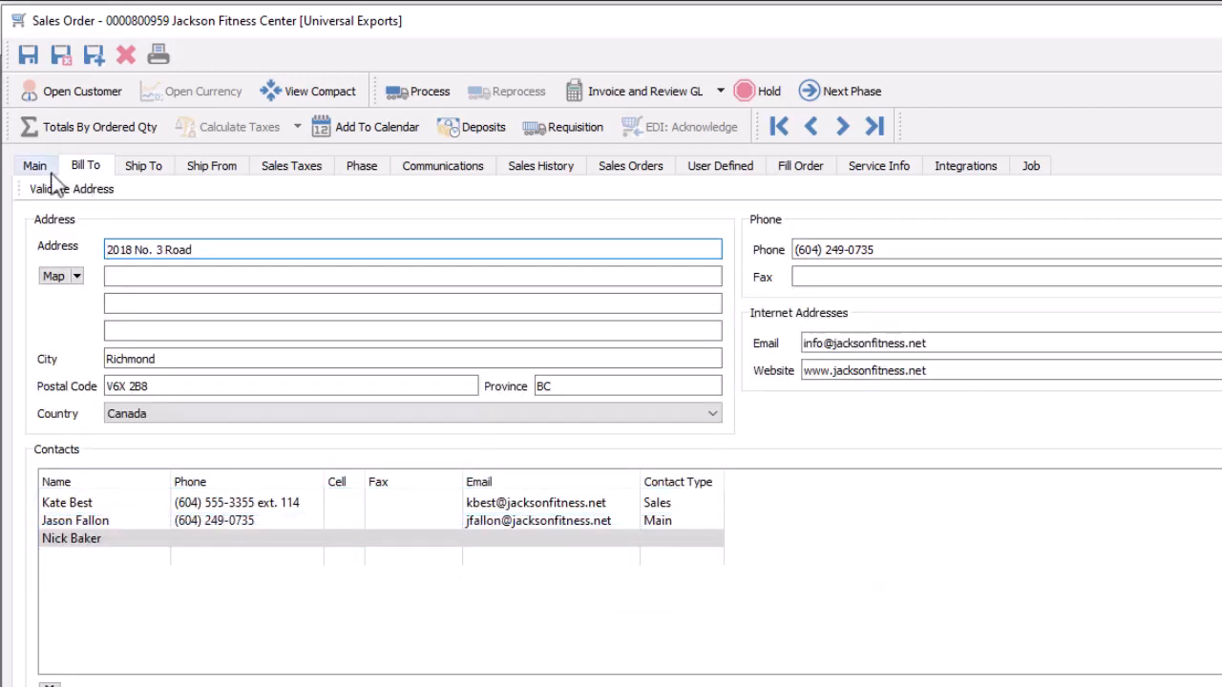
{"action": "left_click", "coordinate": [51, 173]}
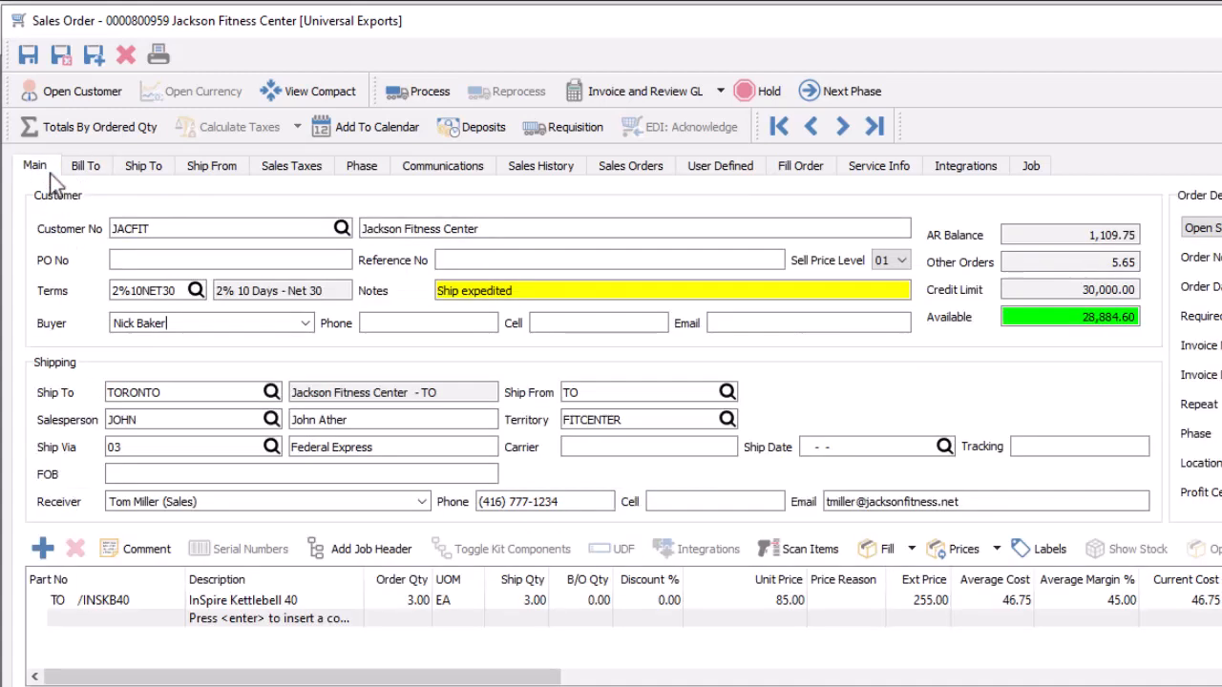
{"action": "left_click", "coordinate": [179, 321]}
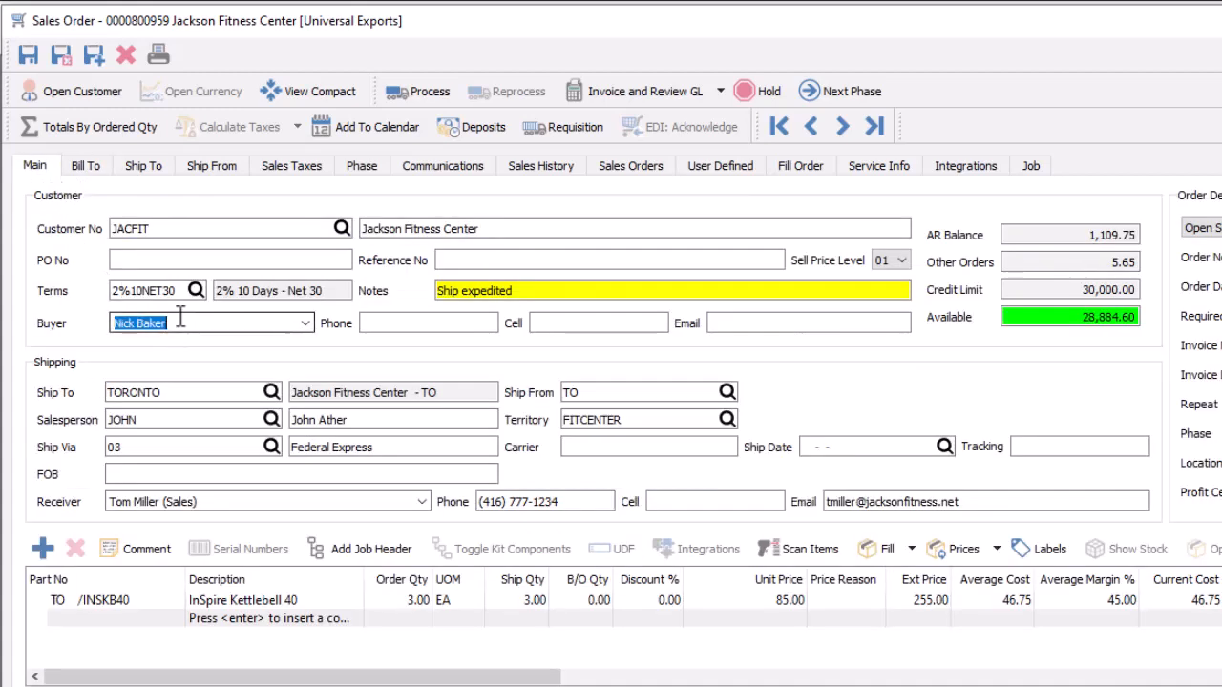
{"action": "type", "text": "Ann"}
{"action": "key", "text": "Tab"}
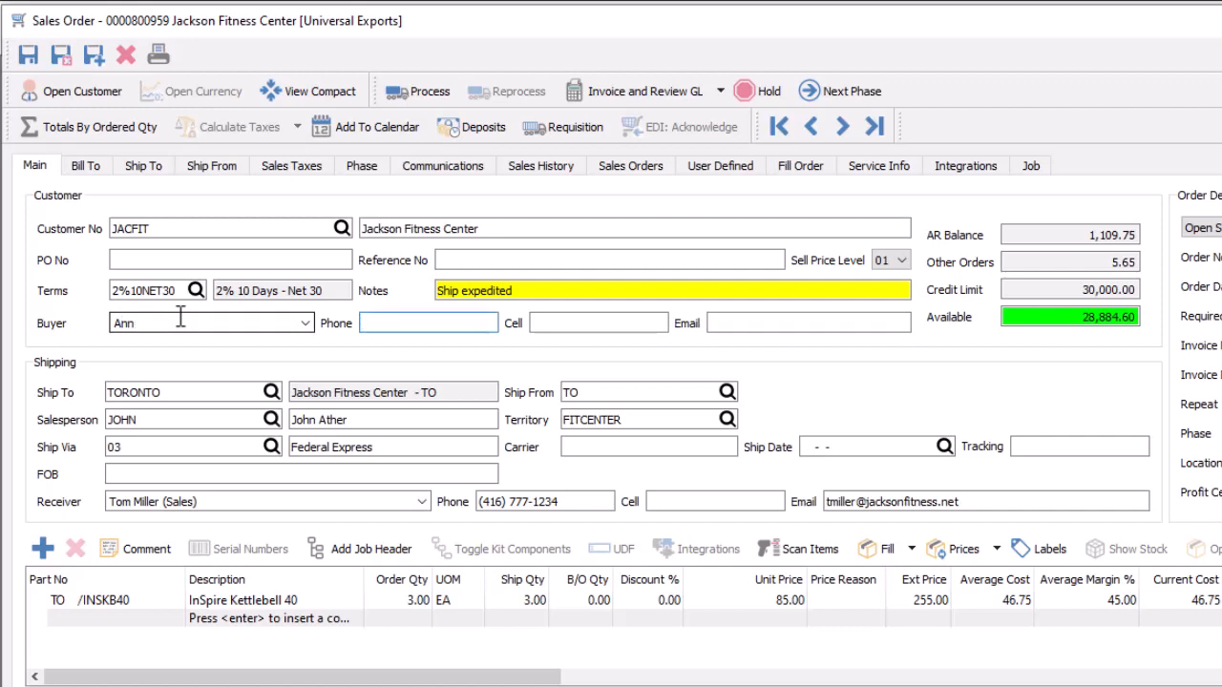
Step: Review the bill-to contacts and the receiver choices for the sales order
{"action": "left_click", "coordinate": [106, 167]}
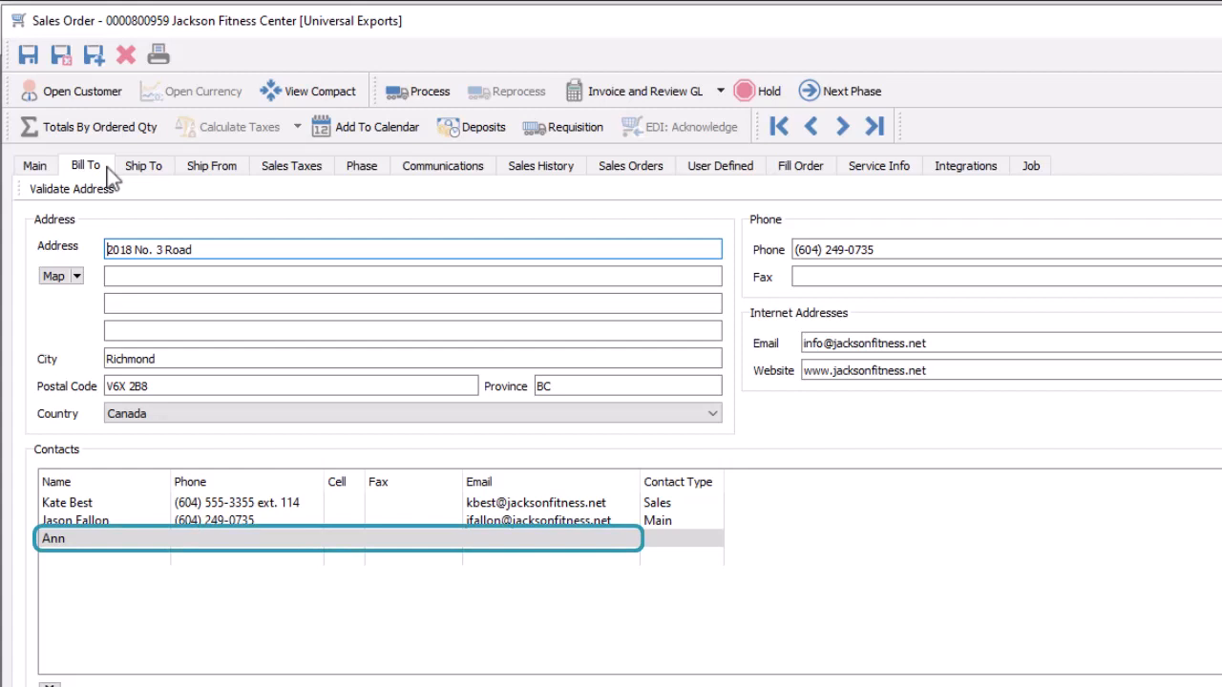
{"action": "left_click", "coordinate": [56, 168]}
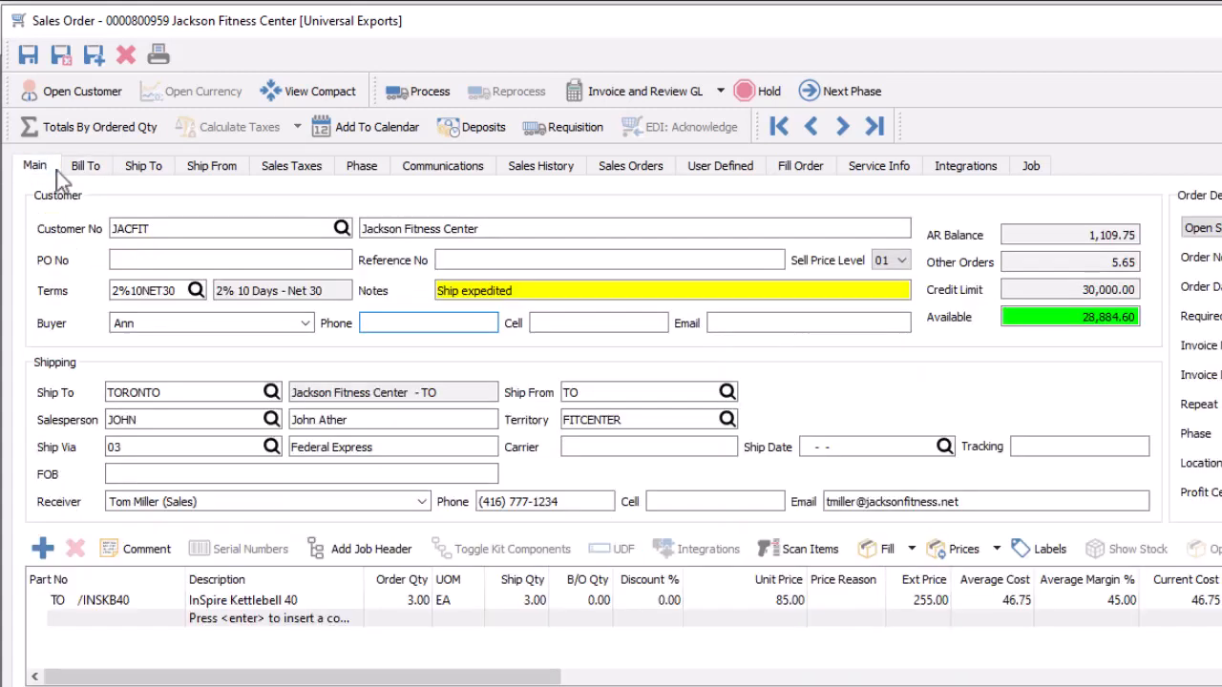
{"action": "left_click", "coordinate": [421, 501]}
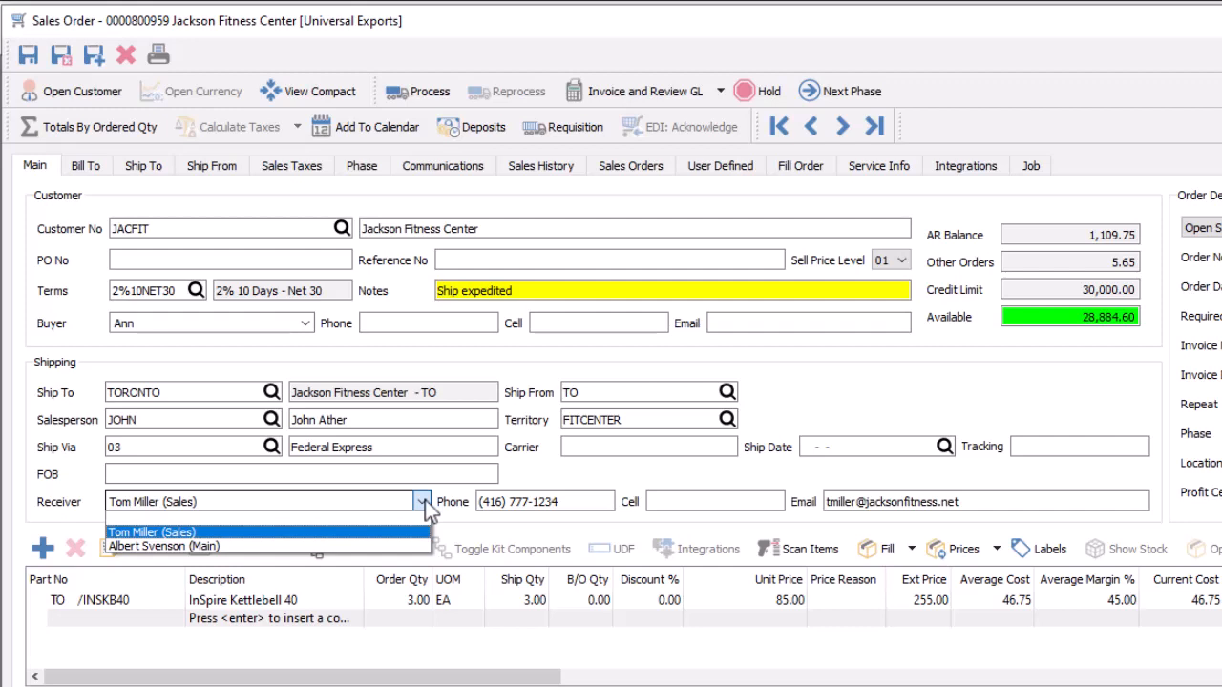
{"action": "left_click", "coordinate": [425, 501]}
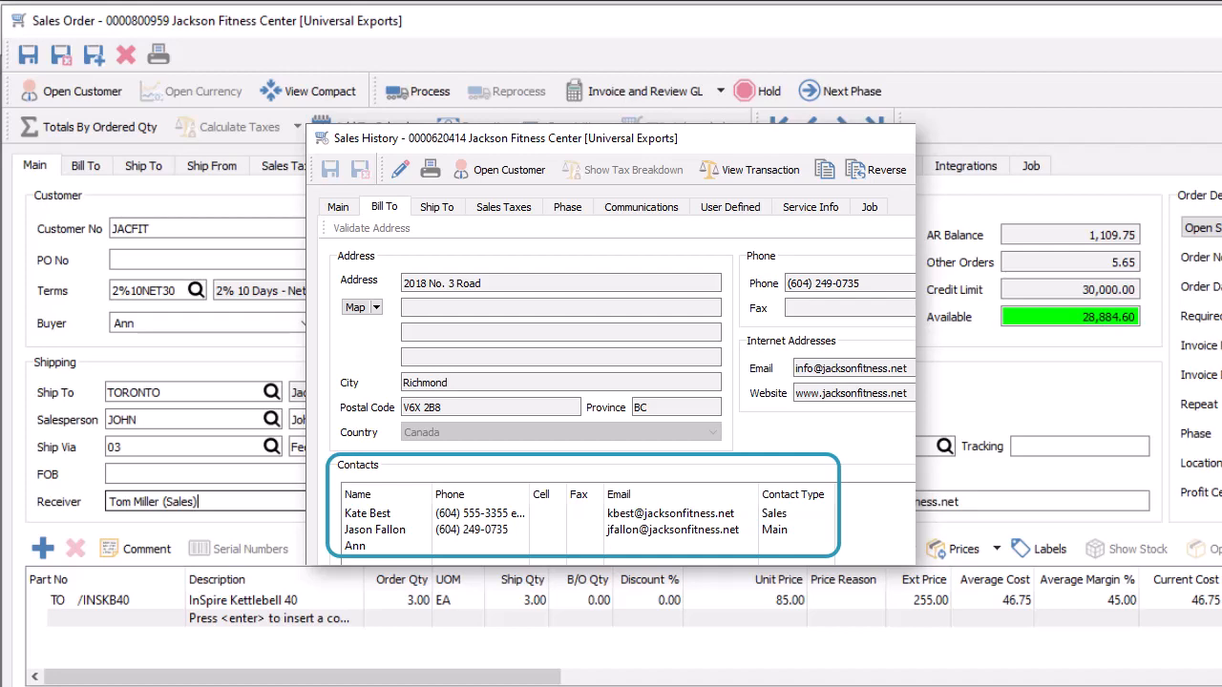
{"action": "key", "text": "Escape"}
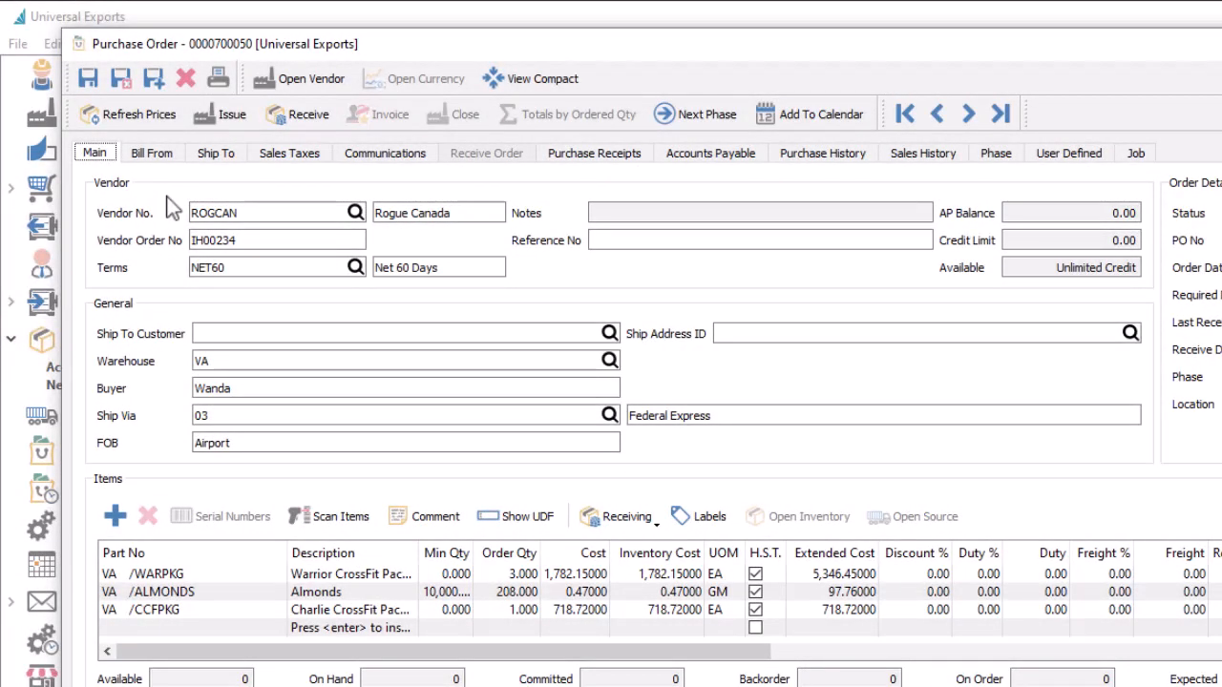
Step: Review the purchase order's bill-from and ship-to addresses
{"action": "left_click", "coordinate": [178, 164]}
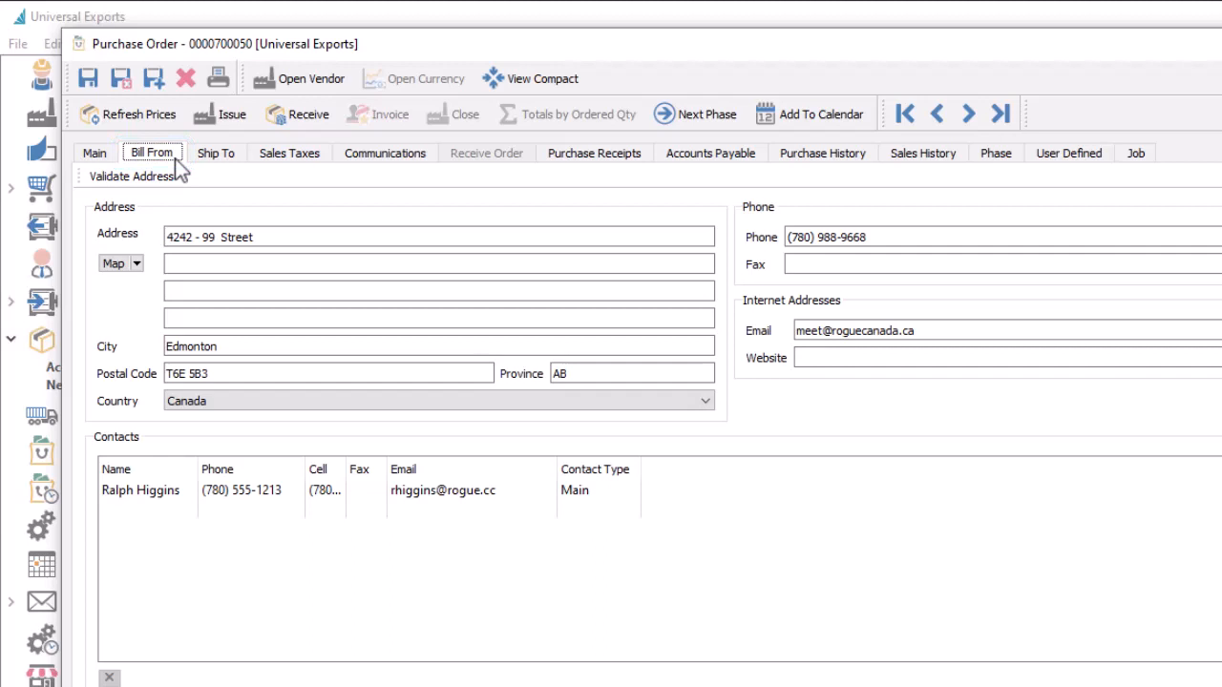
{"action": "left_click", "coordinate": [200, 164]}
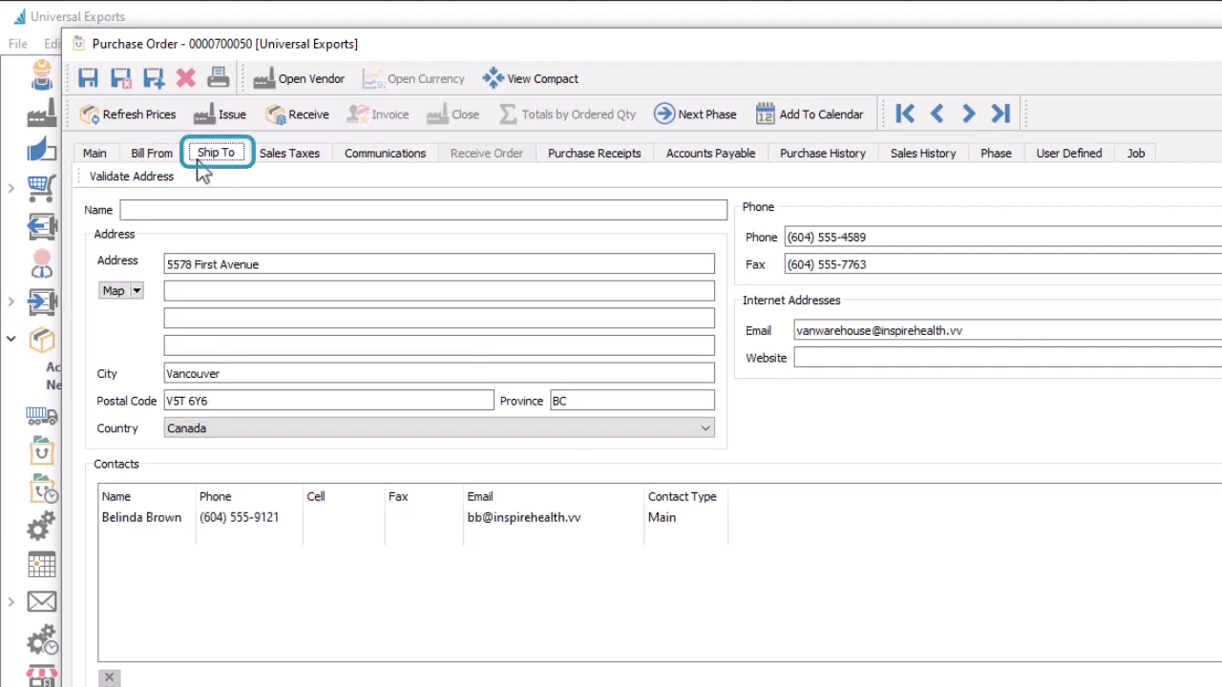
{"action": "left_click", "coordinate": [108, 156]}
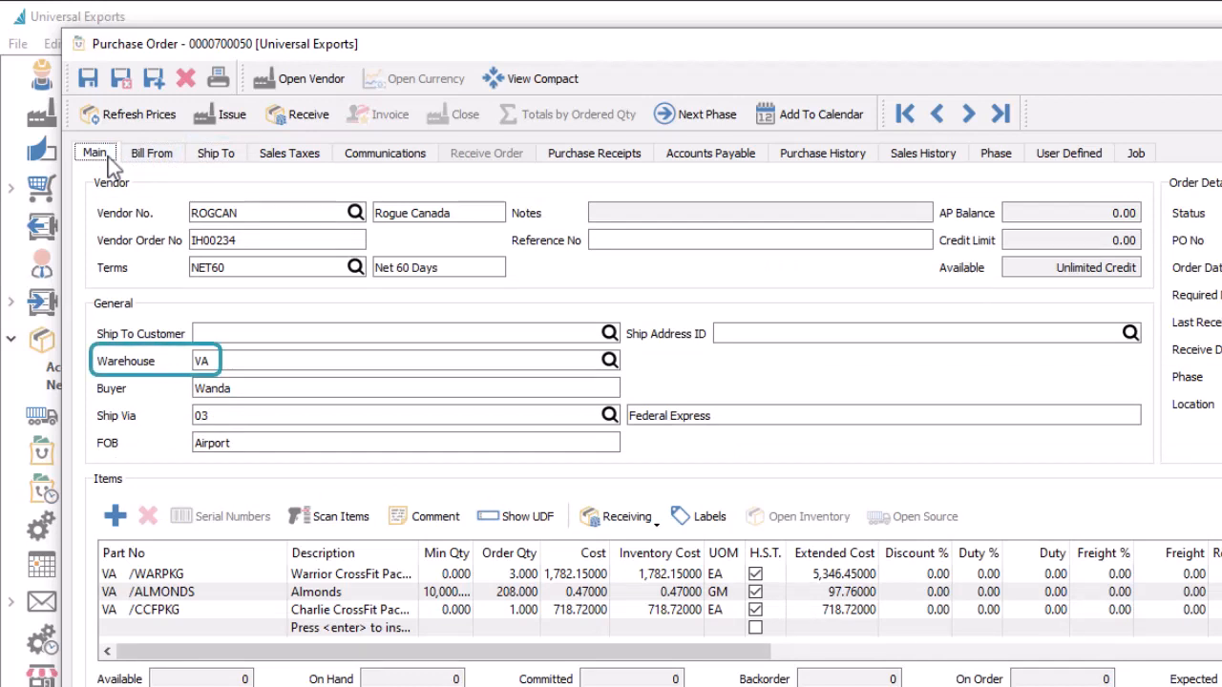
Step: Set the purchase order's ship-to customer to Jackson Fitness Center
{"action": "left_click", "coordinate": [224, 329]}
{"action": "type", "text": "JACFIT"}
{"action": "key", "text": "Tab"}
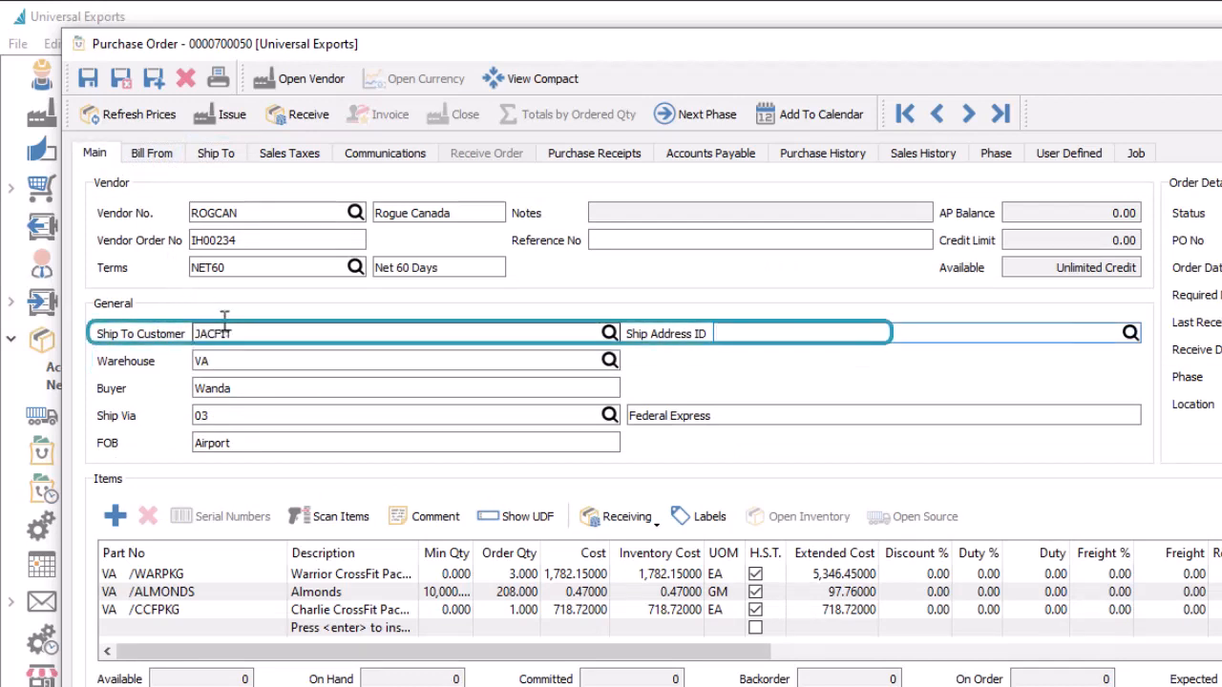
Step: Review the purchase order's ship-to address and its contacts list
{"action": "left_click", "coordinate": [233, 160]}
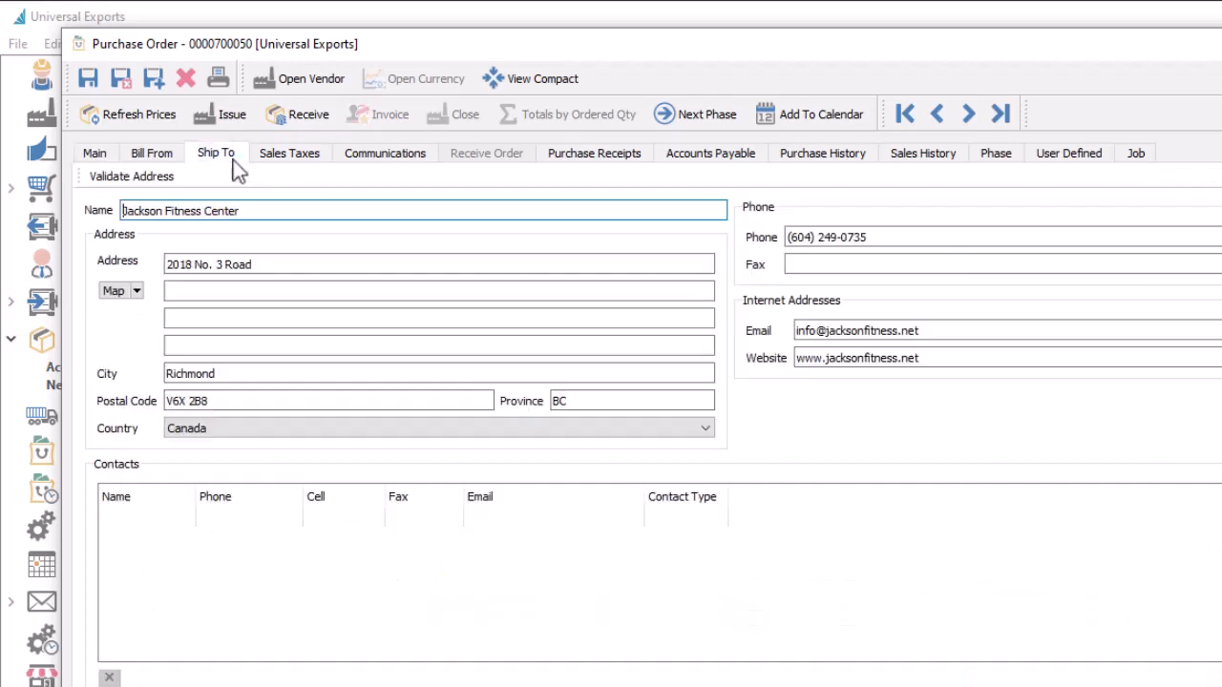
{"action": "left_click", "coordinate": [186, 516]}
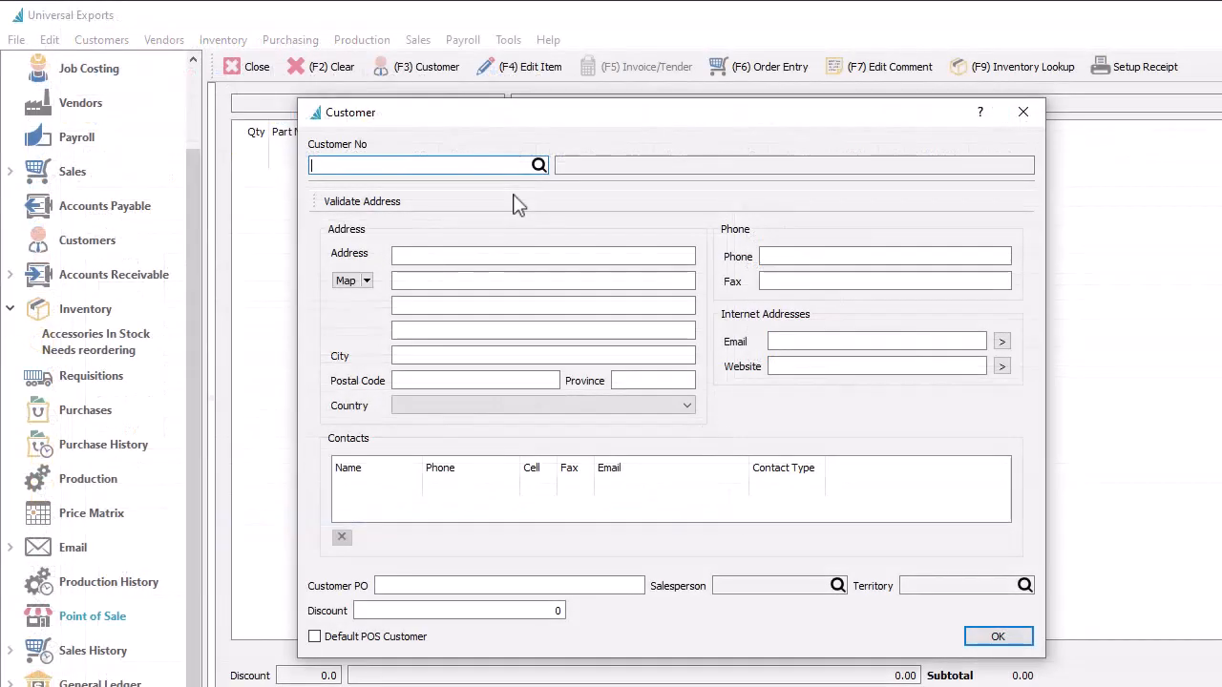
Step: Load customer JACFIT in the point-of-sale customer dialog to bring in its address and contacts
{"action": "type", "text": "JACFIT"}
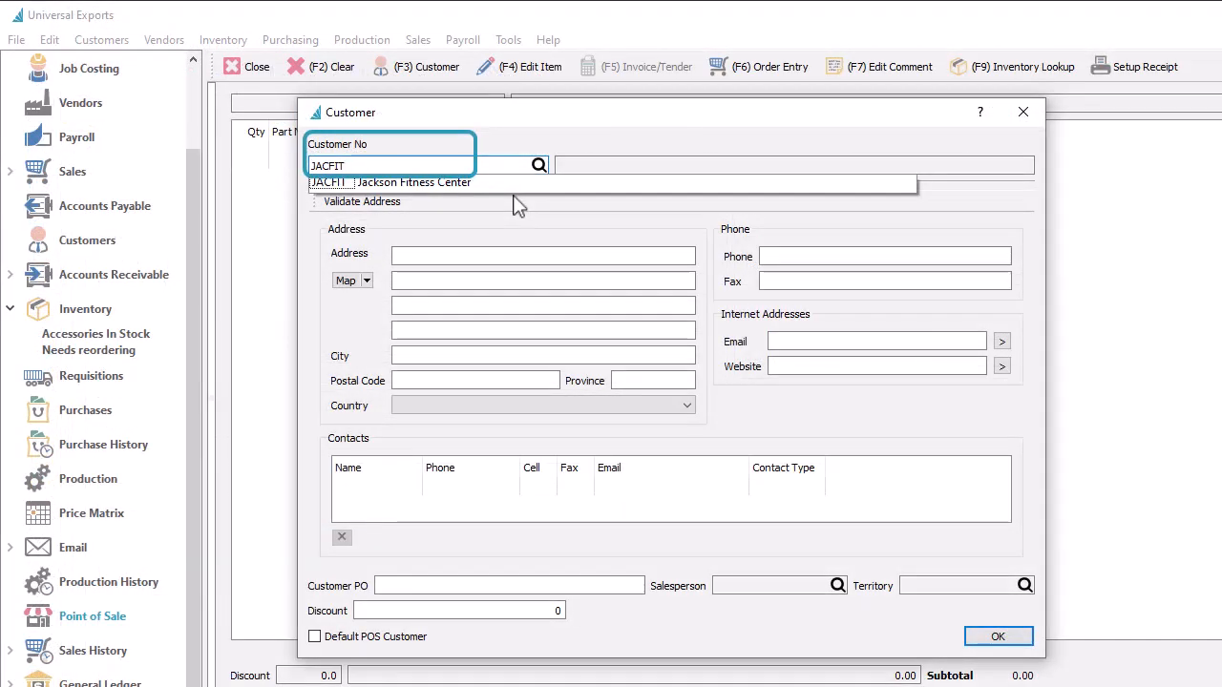
{"action": "key", "text": "Return"}
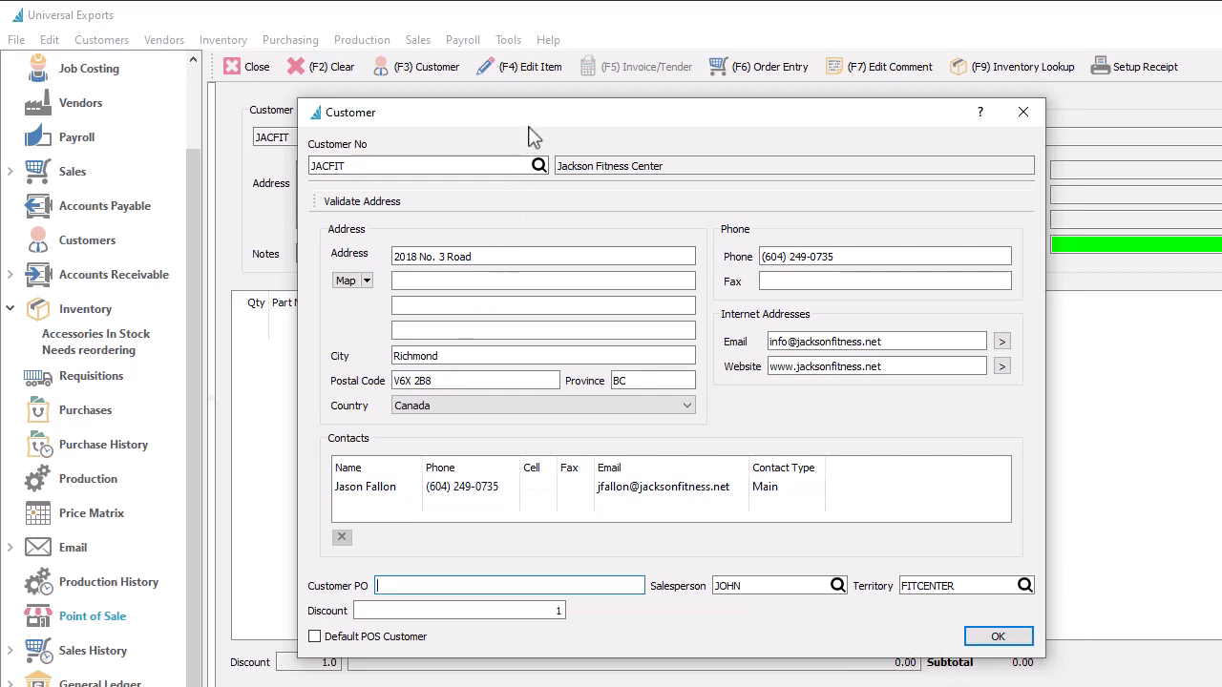
{"action": "left_click_drag", "start_coordinate": [529, 116], "coordinate": [529, 280]}
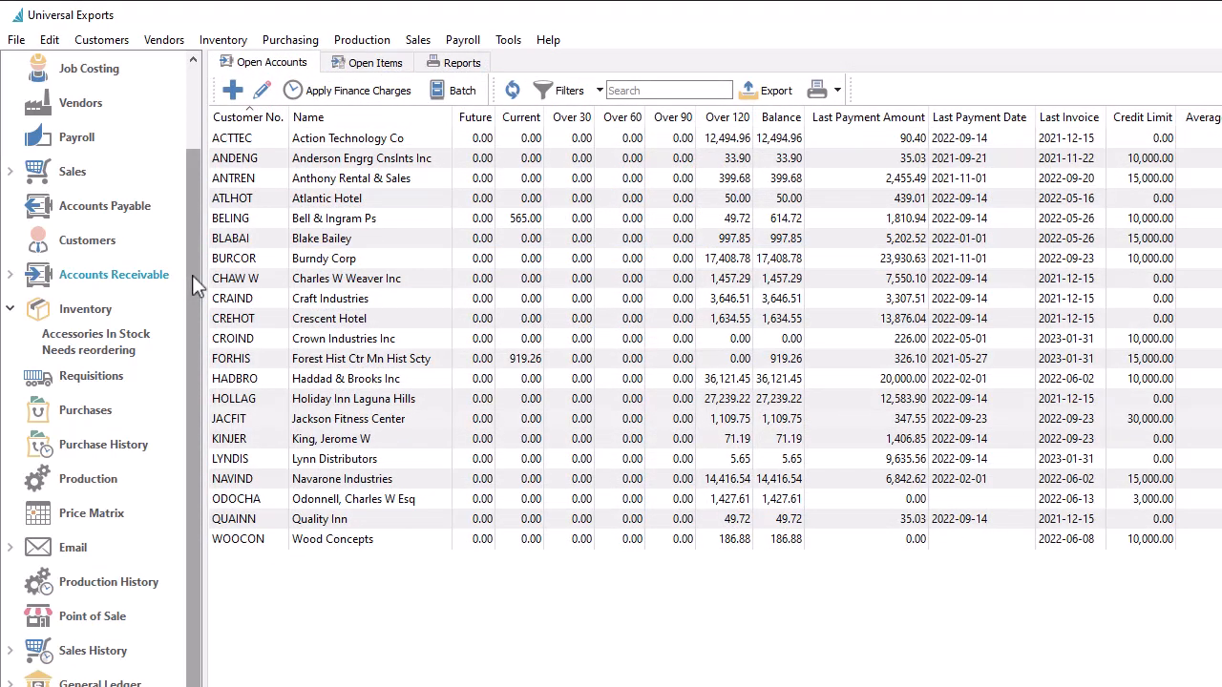
Step: Browse the contact suggestions in a new email's To field for the Jackson Fitness Center sales order, then discard the email
{"action": "double_click", "coordinate": [275, 424]}
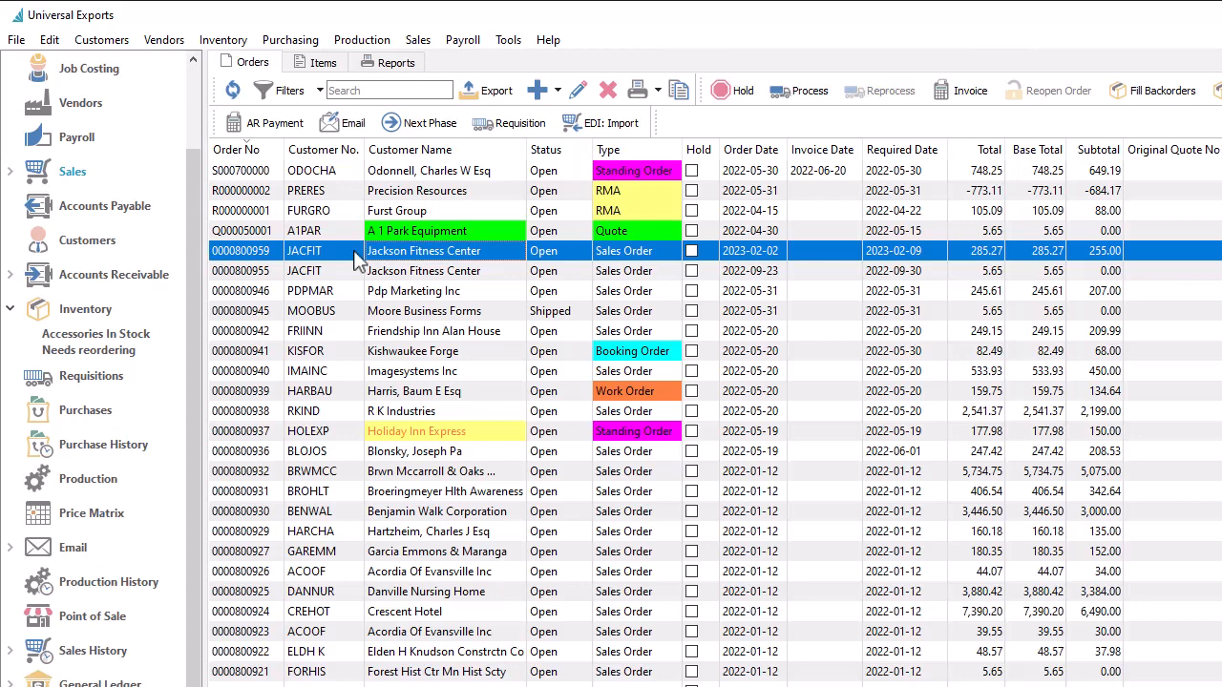
{"action": "left_click", "coordinate": [349, 123]}
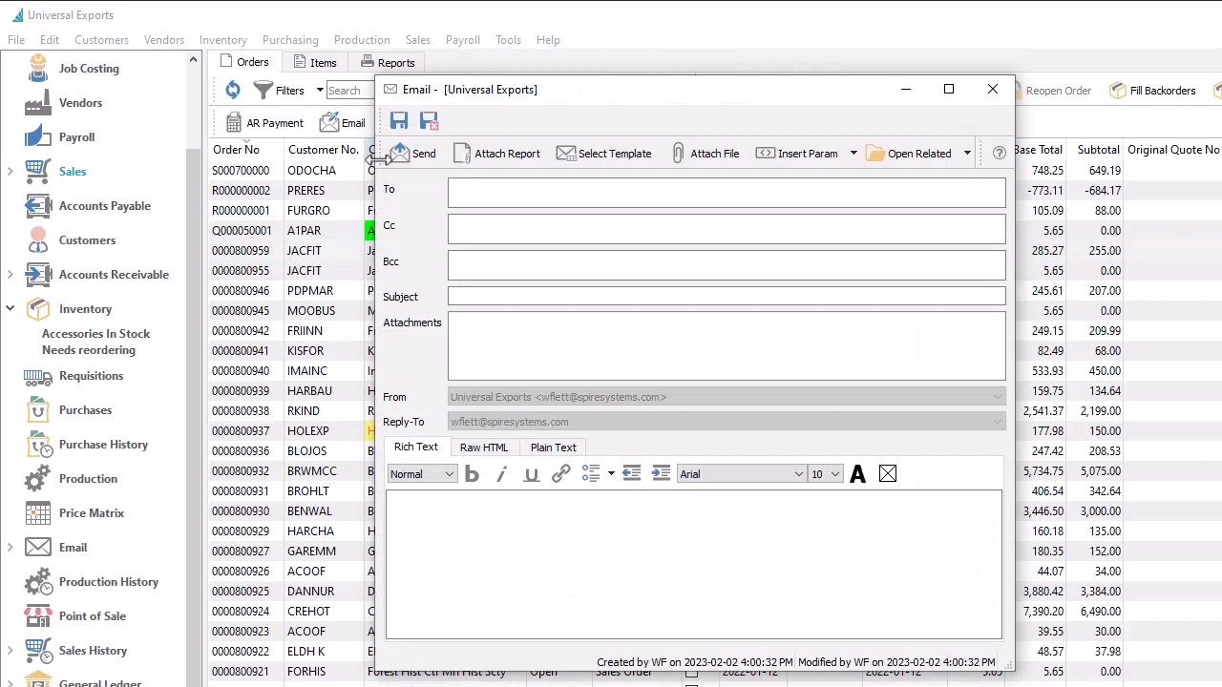
{"action": "left_click", "coordinate": [462, 197]}
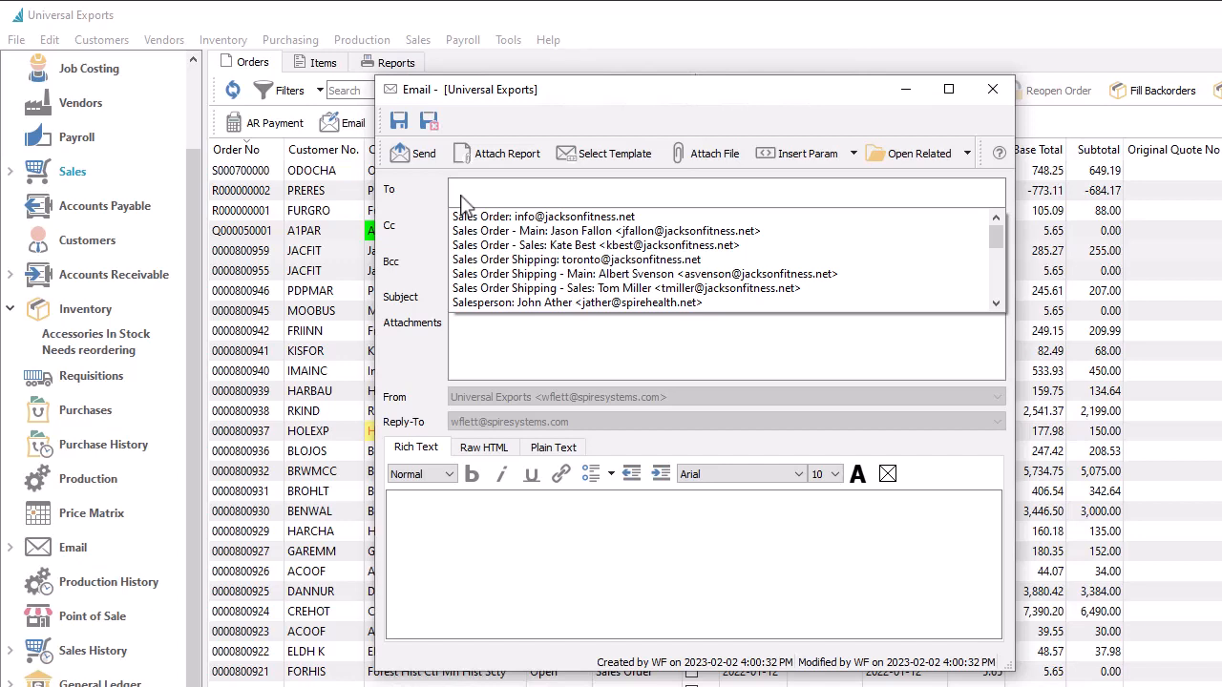
{"action": "scroll", "coordinate": [535, 272], "scroll_direction": "down", "scroll_amount": 2}
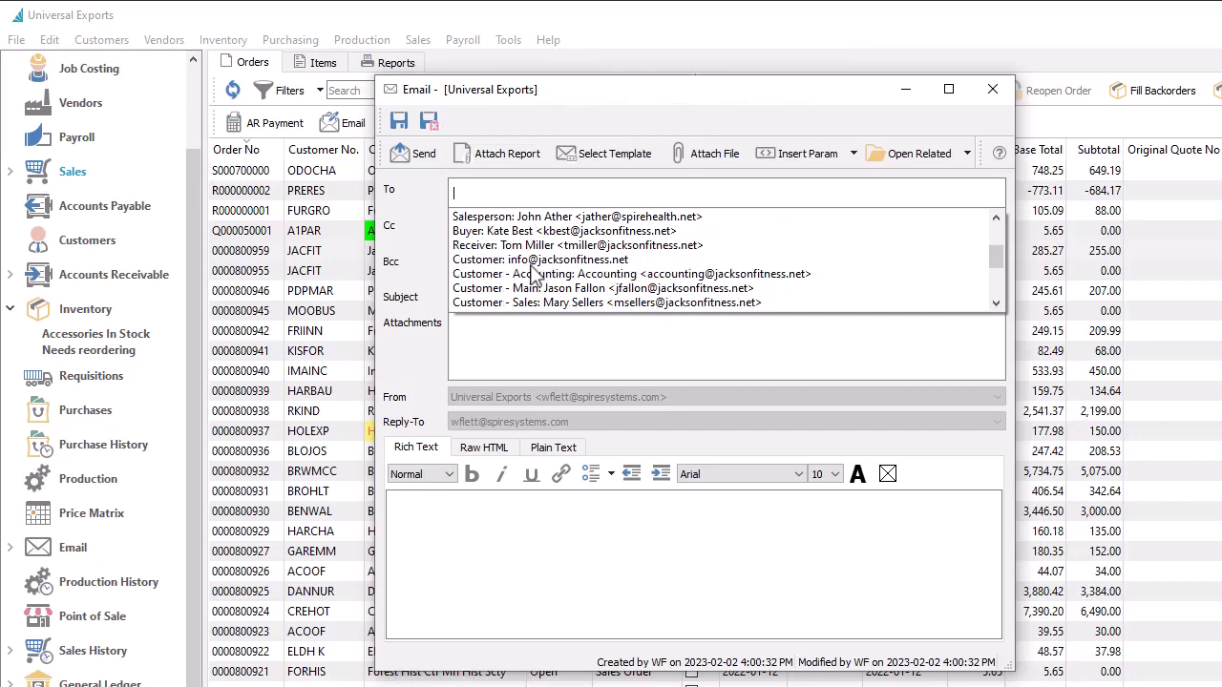
{"action": "scroll", "coordinate": [535, 274], "scroll_direction": "down", "scroll_amount": 2}
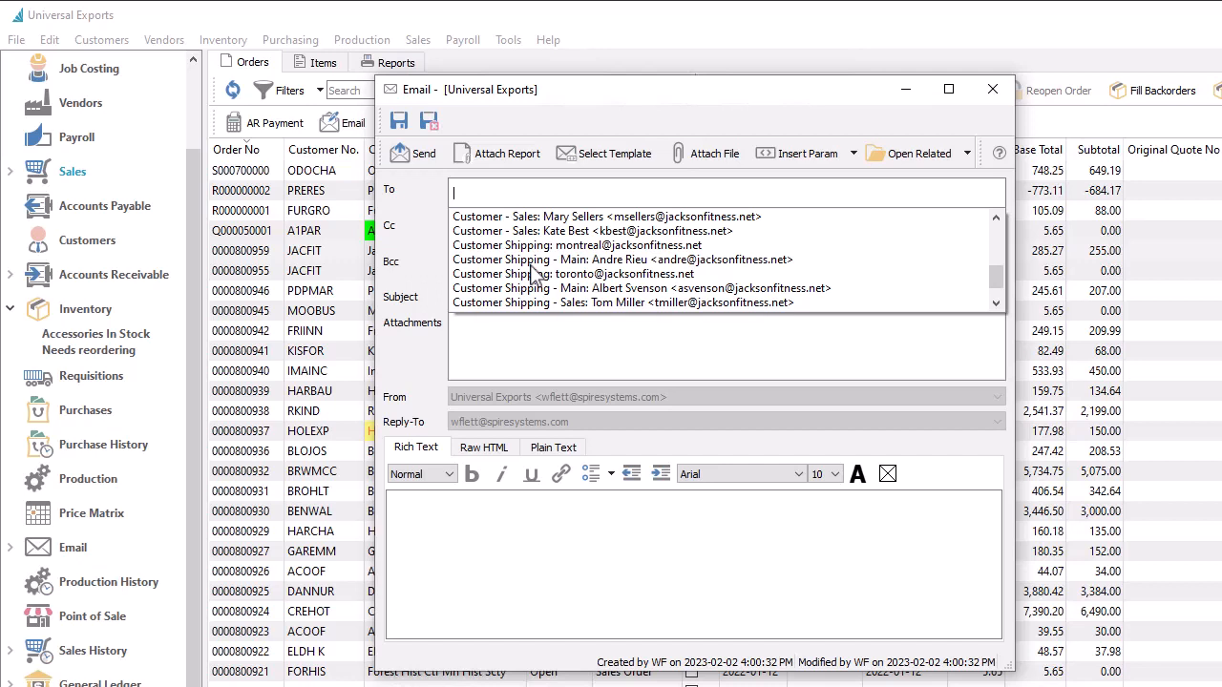
{"action": "scroll", "coordinate": [535, 274], "scroll_direction": "down", "scroll_amount": 1}
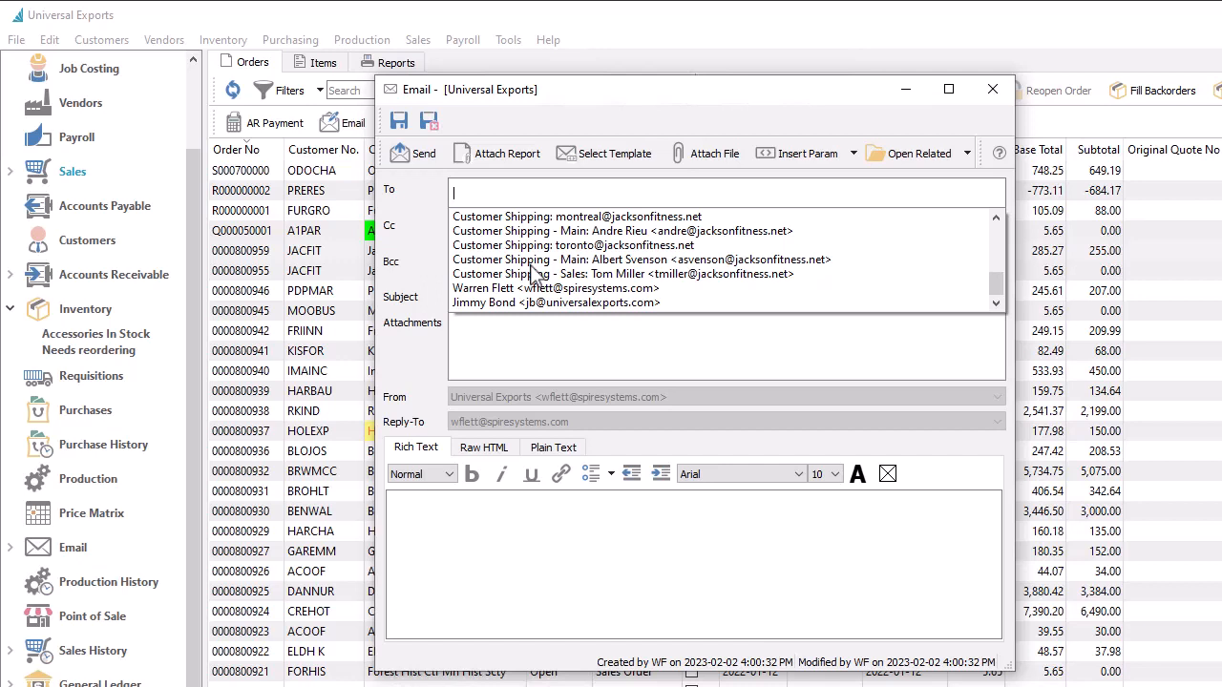
{"action": "key", "text": "Escape"}
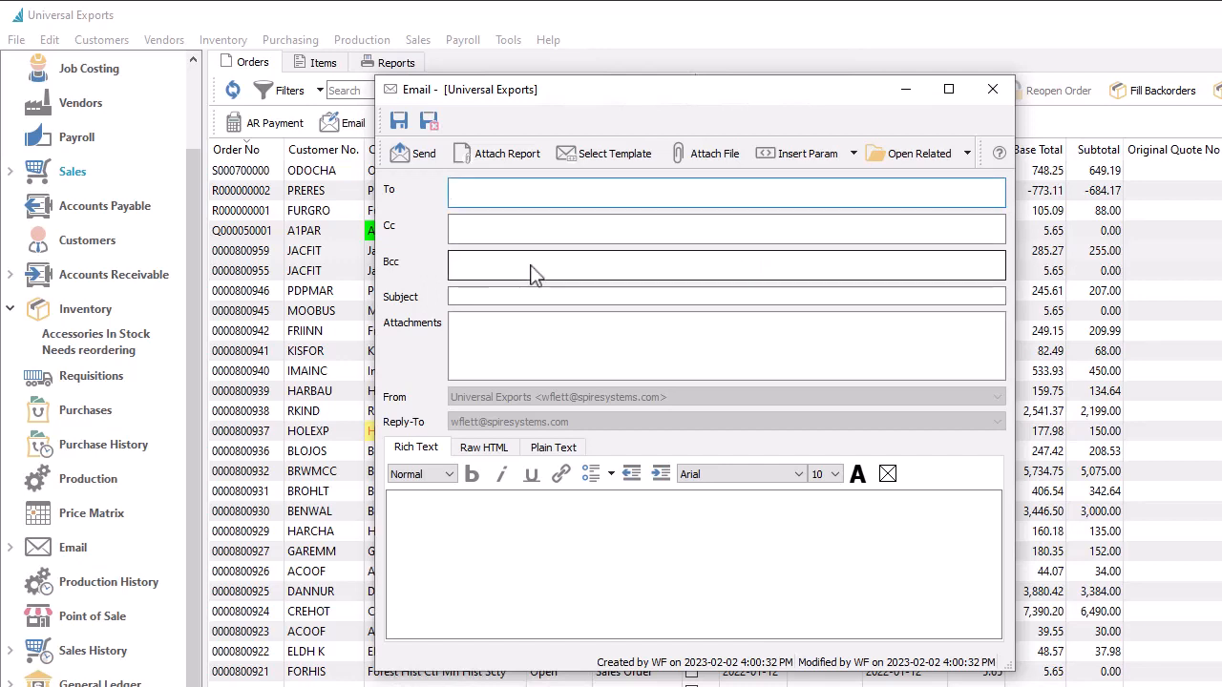
{"action": "key", "text": "Escape"}
{"action": "key", "text": "Tab"}
{"action": "key", "text": "Return"}
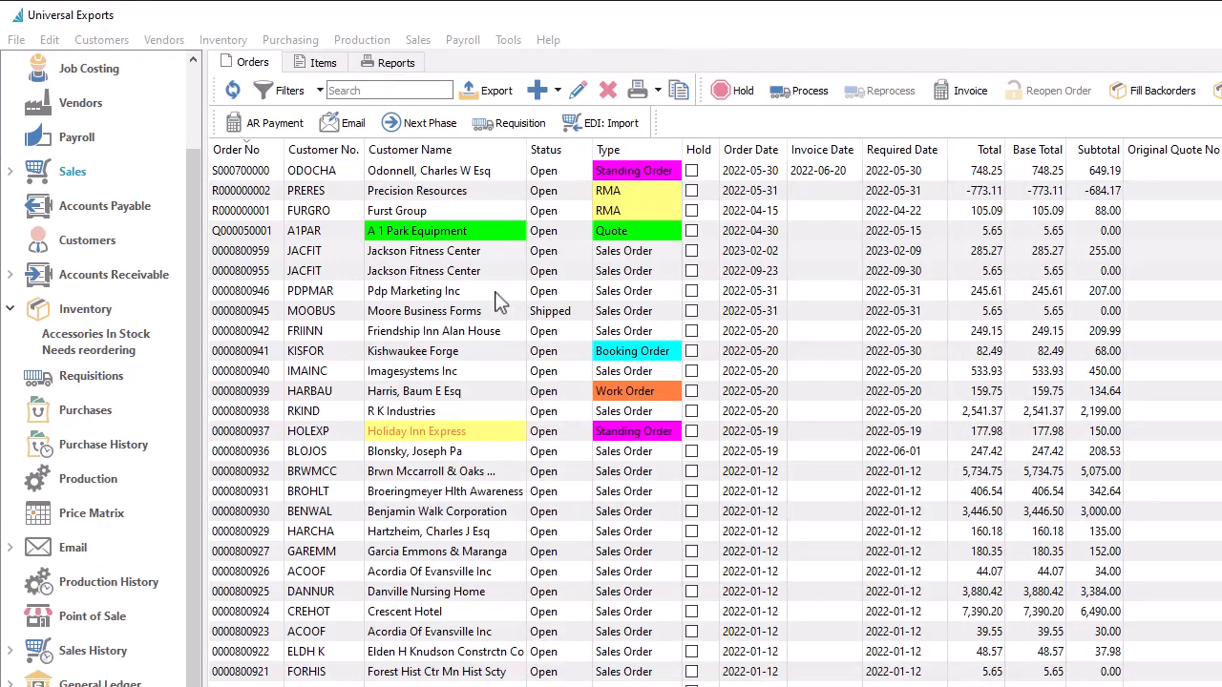
Step: Create a batch email to Customer - Sales for the top three sales orders, save it and check its messages
{"action": "left_click", "coordinate": [497, 294], "text": "shift"}
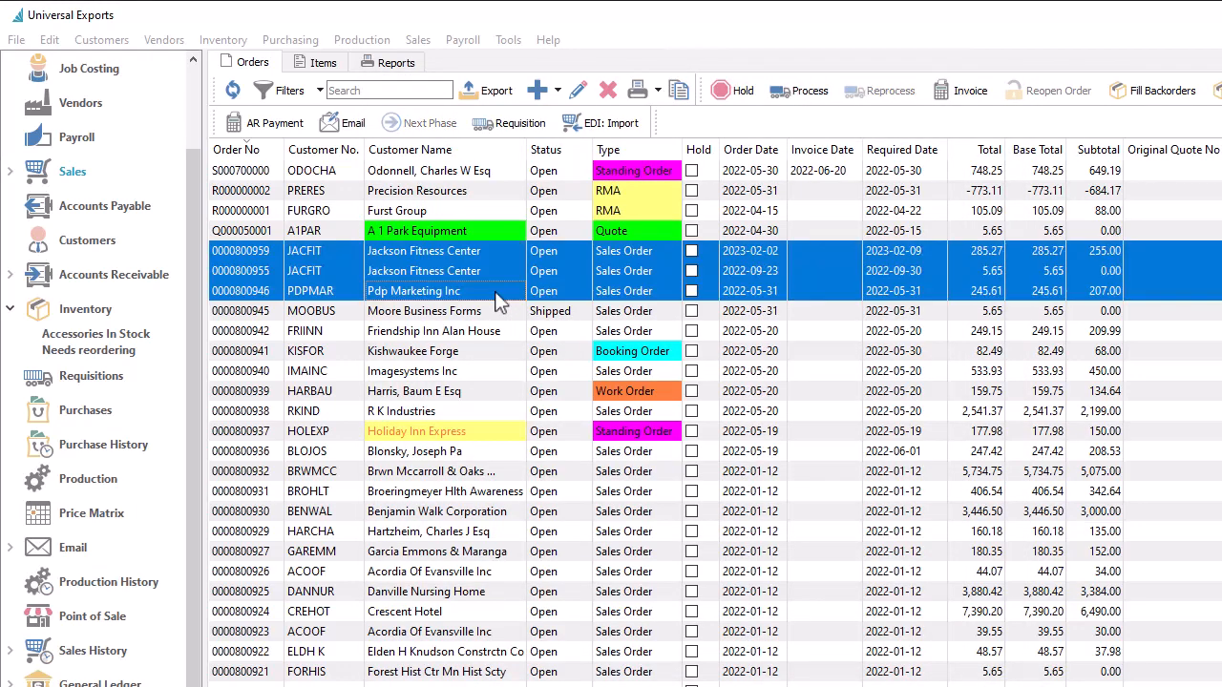
{"action": "left_click", "coordinate": [346, 122]}
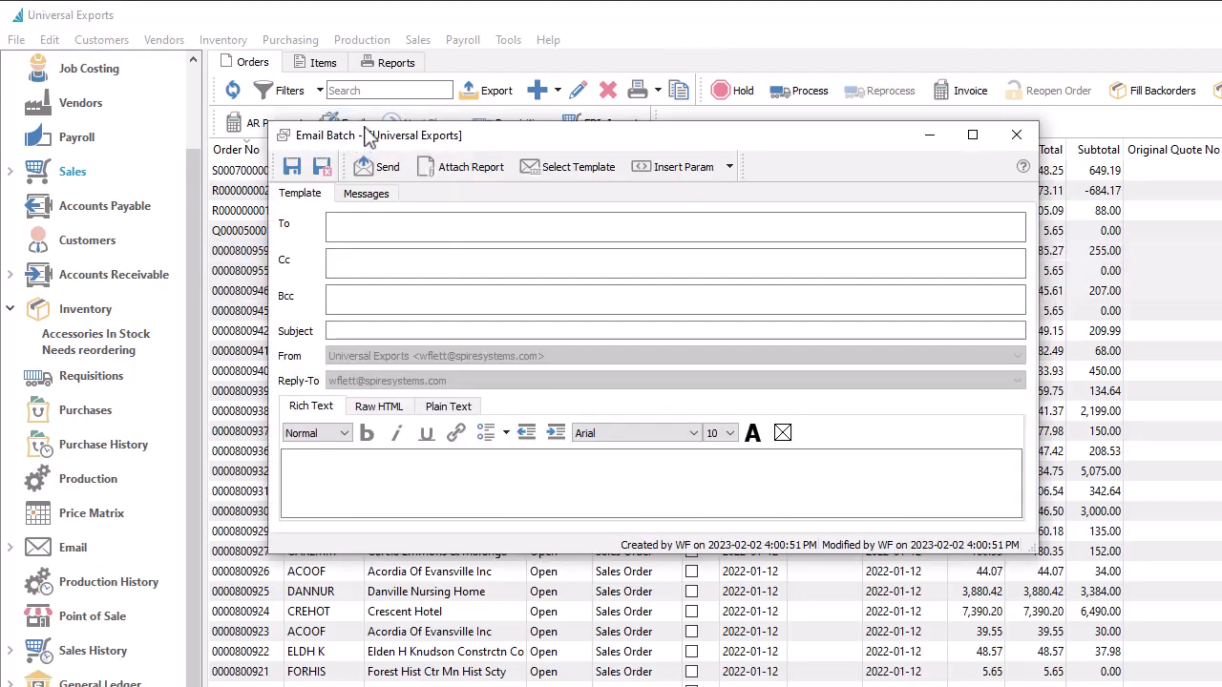
{"action": "left_click", "coordinate": [410, 226]}
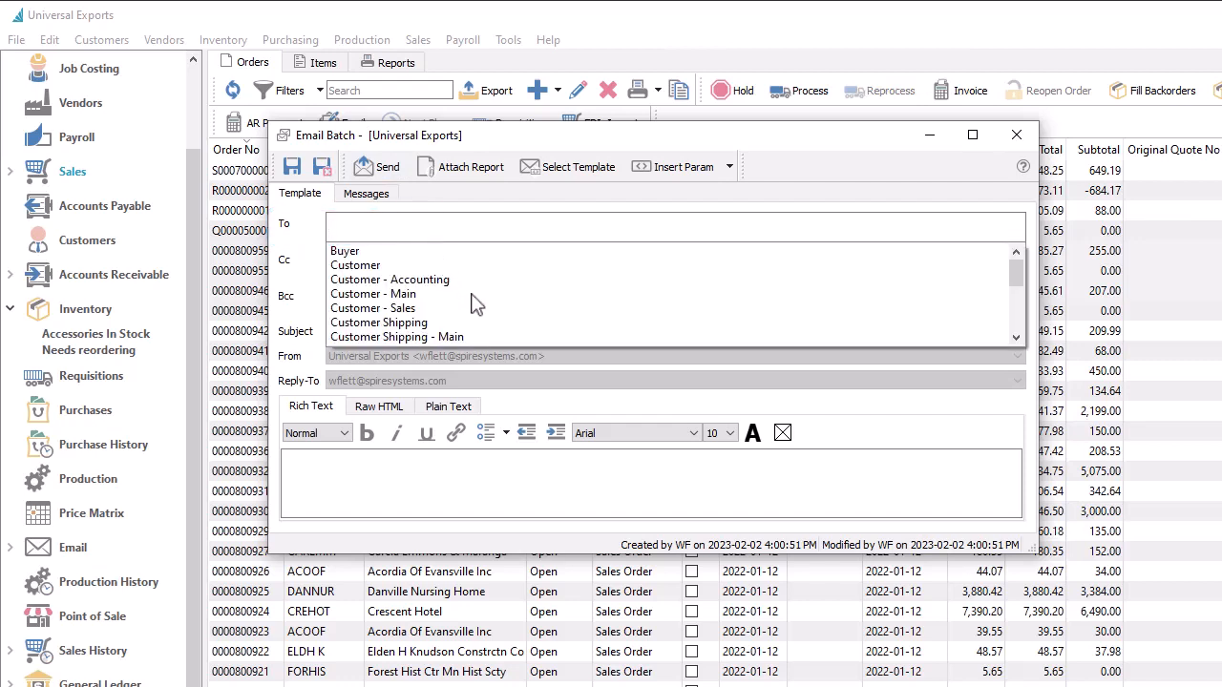
{"action": "left_click", "coordinate": [416, 310]}
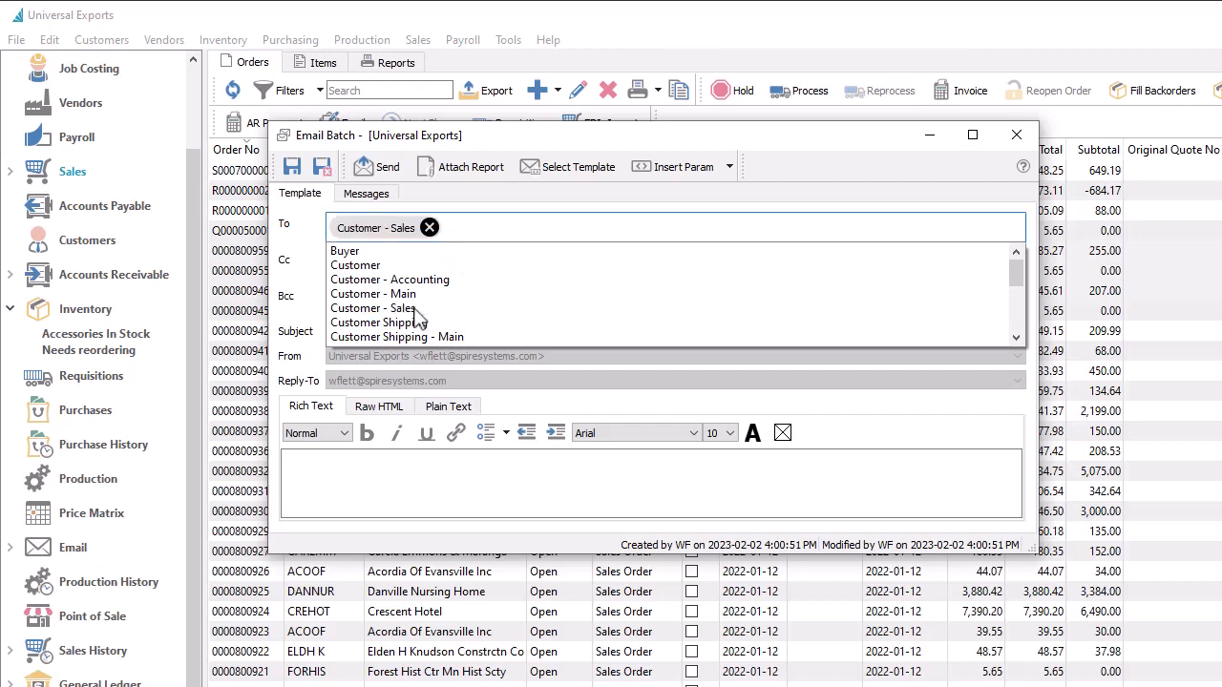
{"action": "left_click", "coordinate": [299, 172]}
{"action": "left_click", "coordinate": [294, 170]}
{"action": "left_click", "coordinate": [347, 195]}
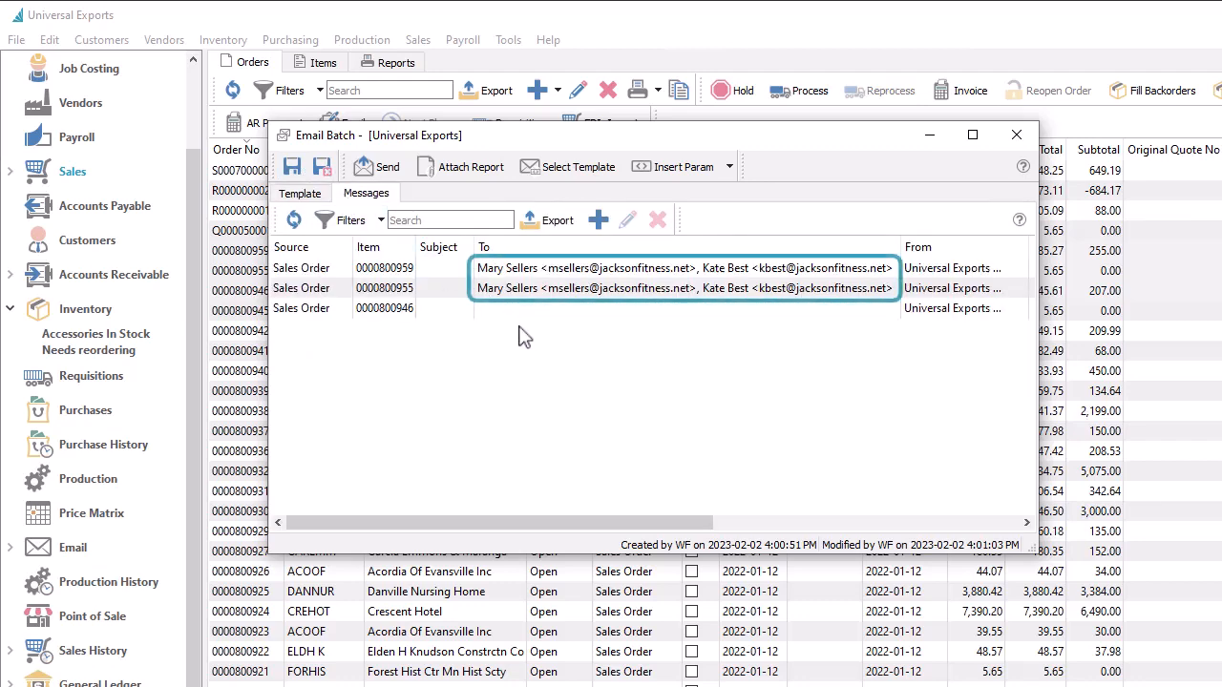